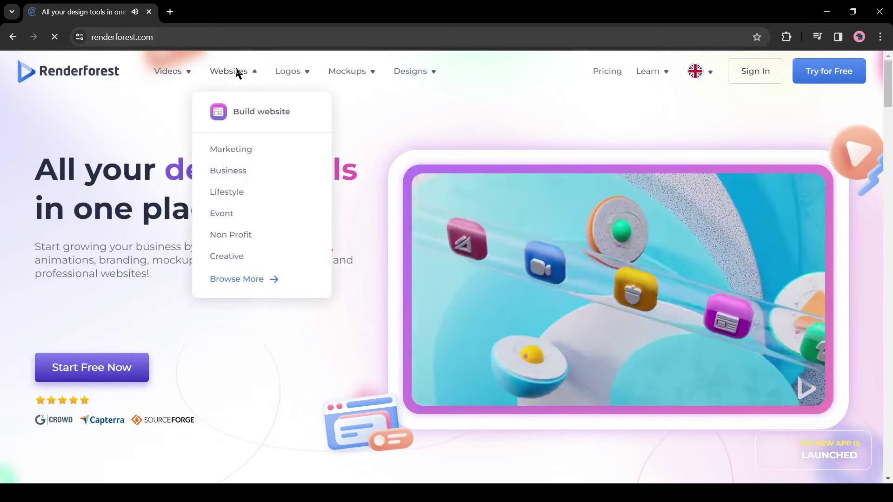
# Step: Search Google for 'renderforest' by picking the suggestion for 'Renderfore'
pyautogui.moveTo(295, 67)
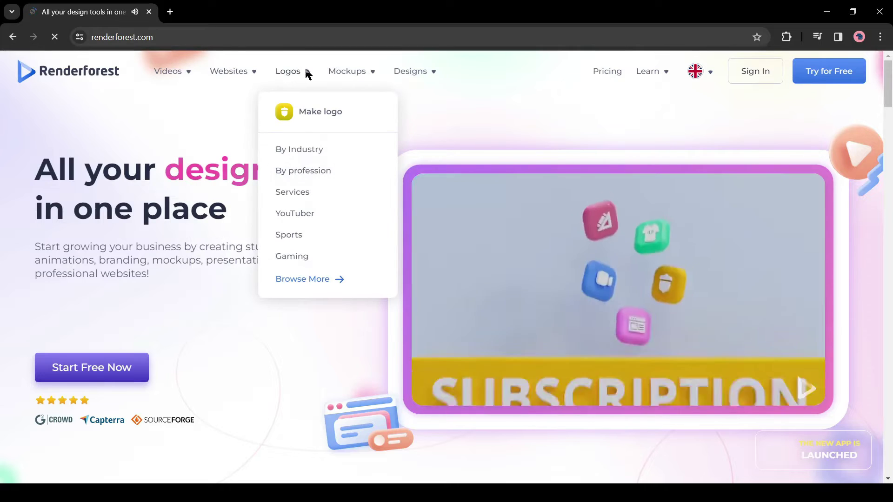
pyautogui.moveTo(424, 74)
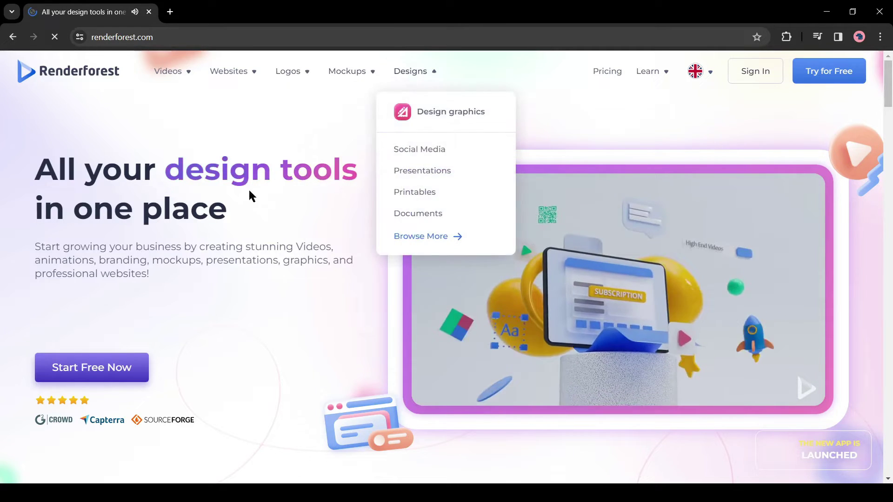
pyautogui.scroll(-10, 236, 295)
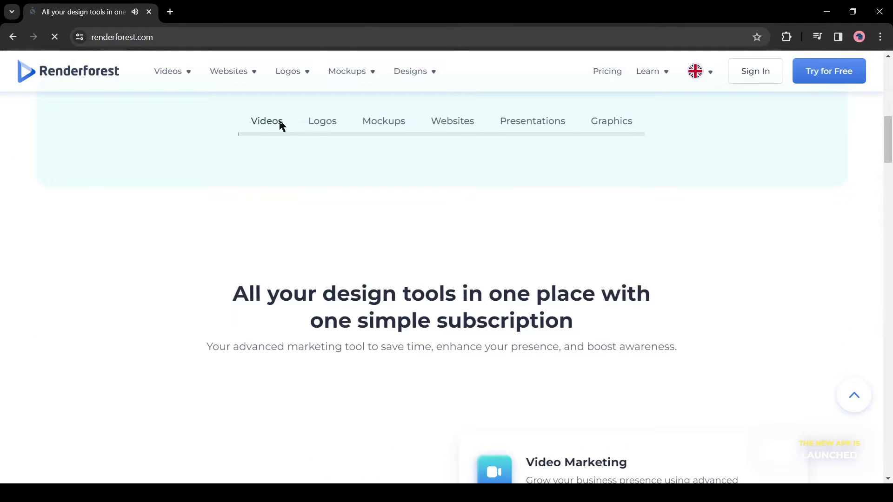
pyautogui.scroll(-12, 331, 232)
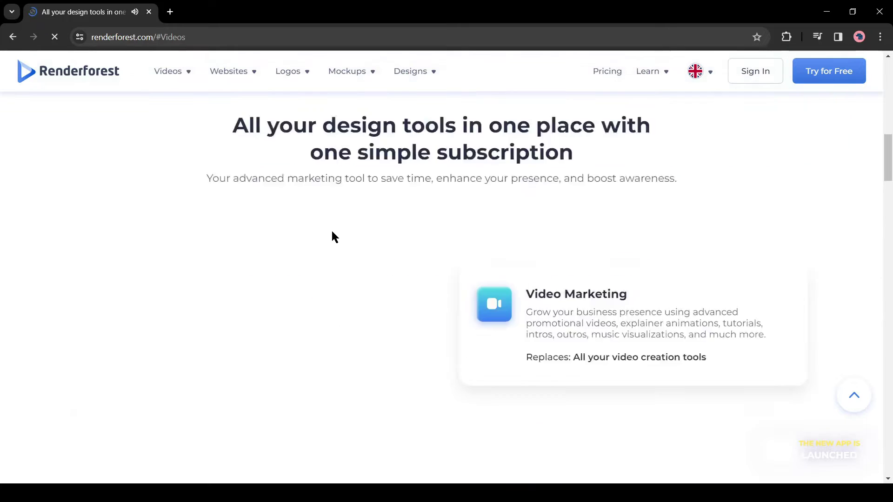
pyautogui.scroll(-8, 332, 232)
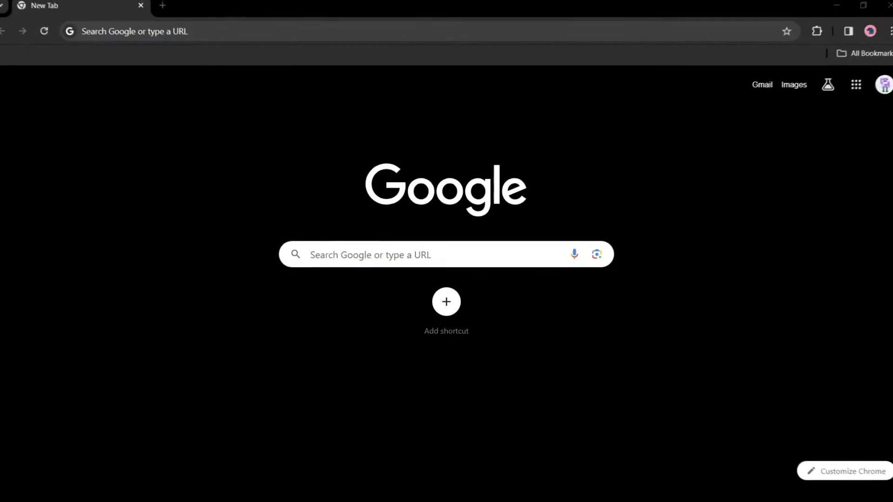
pyautogui.write('Renderfore')
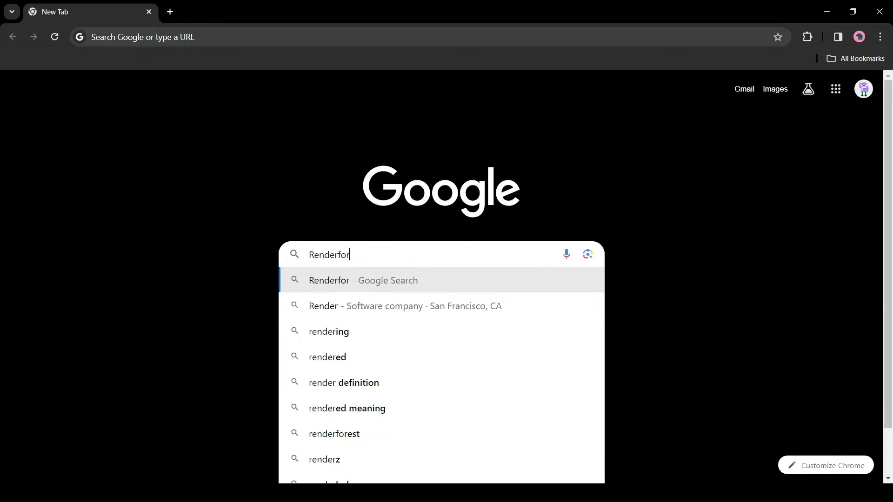
pyautogui.press('Down')
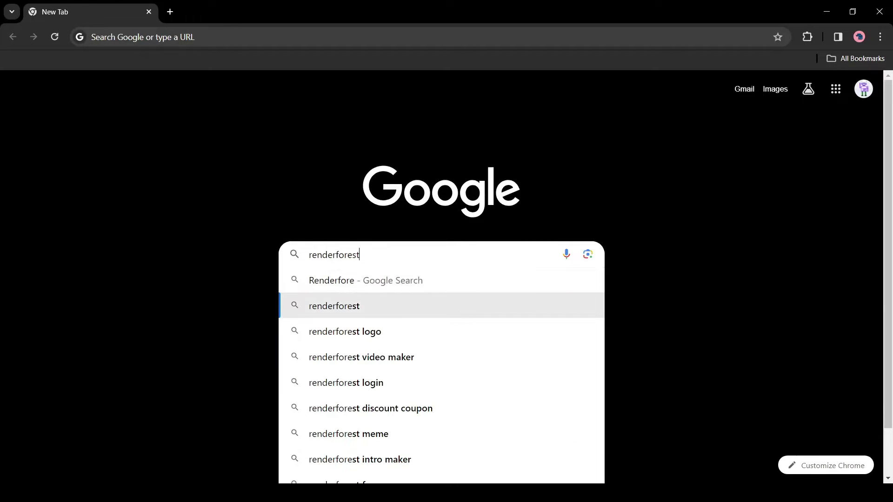
pyautogui.press('Return')
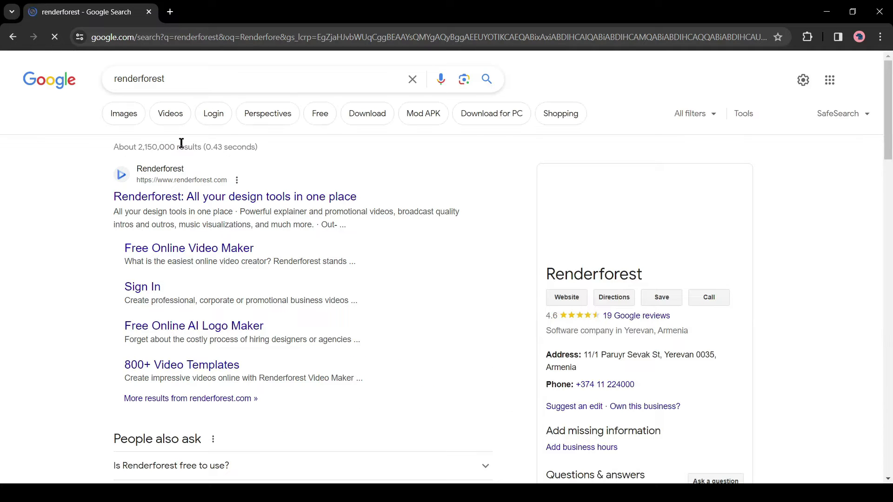
# Step: Open the Renderforest site and sign up for a free account with Google
pyautogui.click(198, 199)
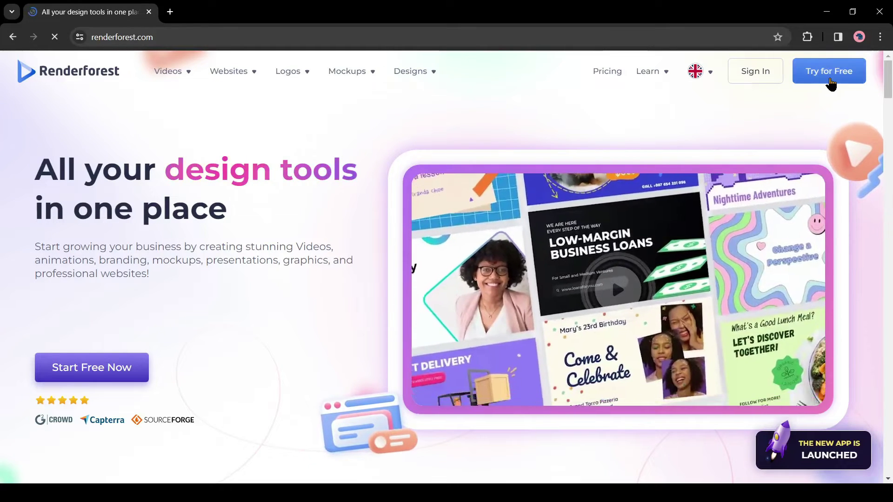
pyautogui.click(835, 81)
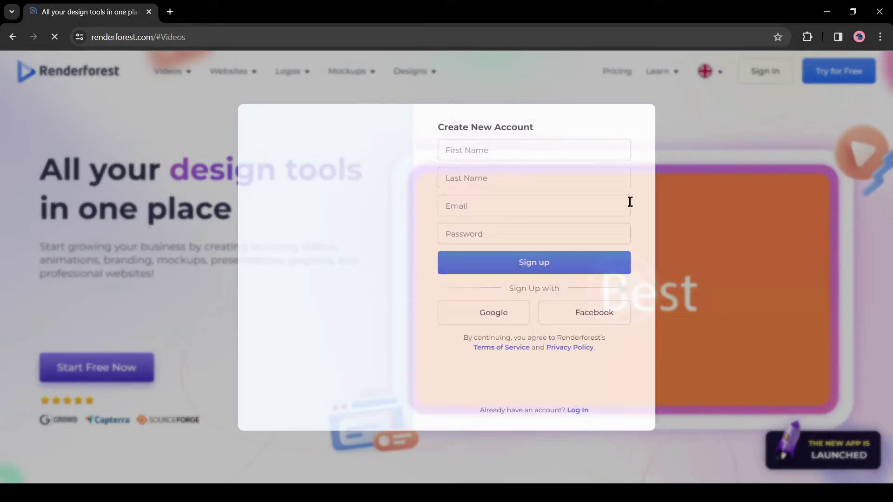
pyautogui.click(484, 151)
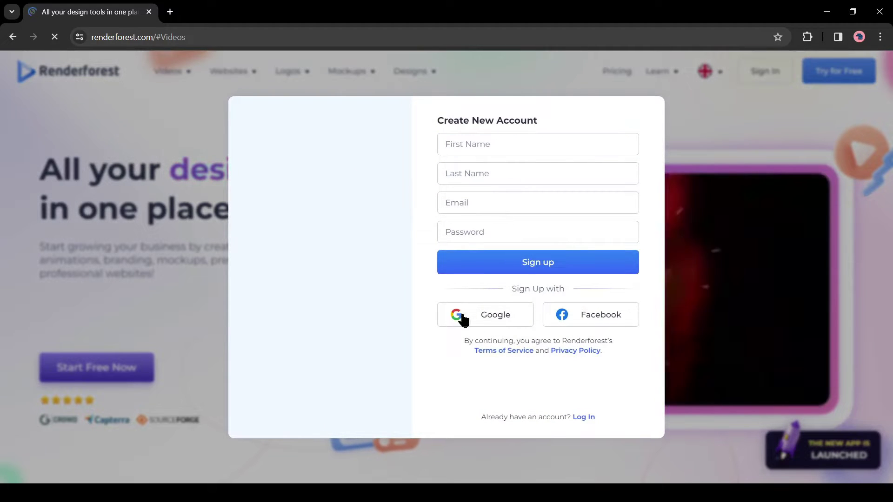
pyautogui.click(490, 326)
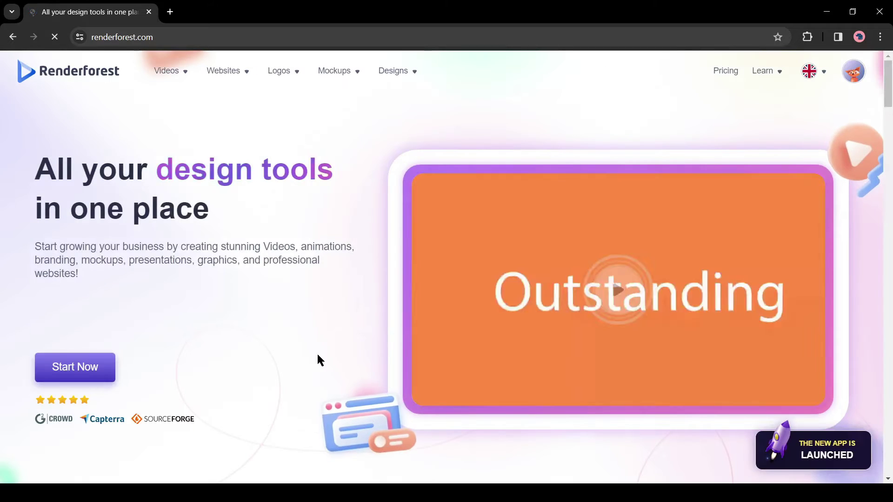
# Step: Find the Whiteboard animation toolkit card under Videos and open its template page
pyautogui.scroll(-8, 310, 358)
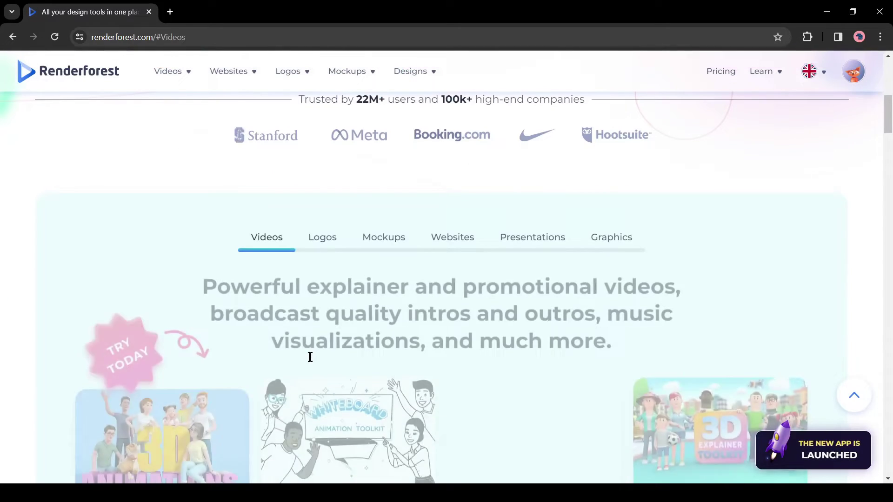
pyautogui.scroll(-2, 267, 302)
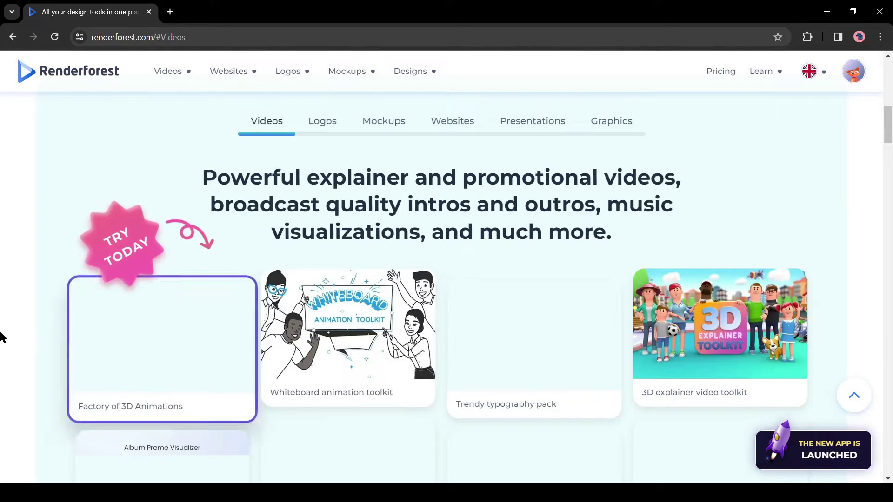
pyautogui.scroll(-4, 19, 363)
pyautogui.scroll(2, 138, 394)
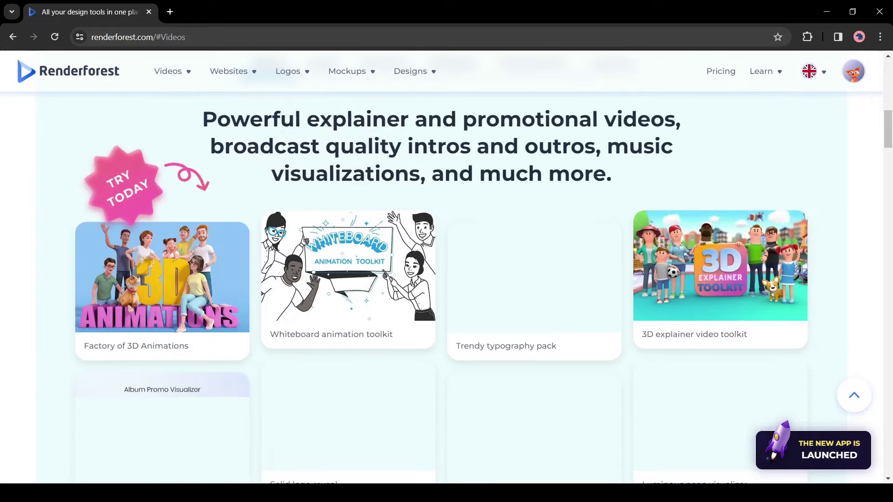
pyautogui.click(369, 289)
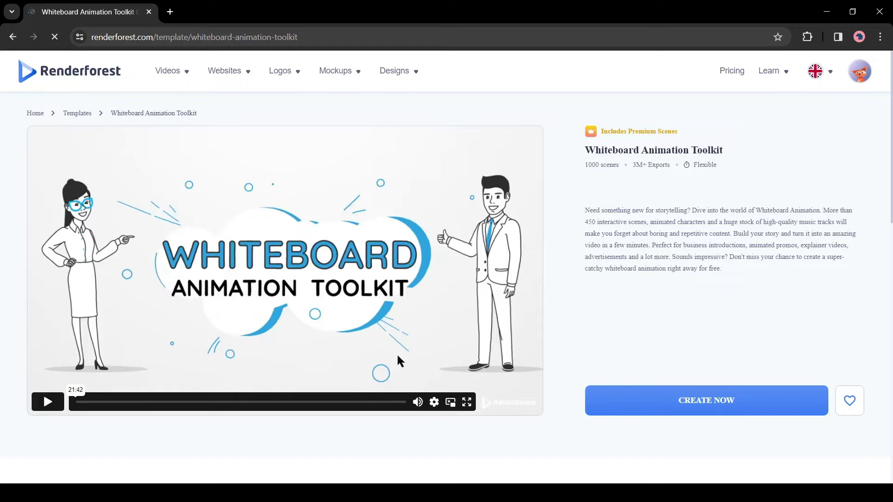
# Step: Choose CREATE NOW on the Whiteboard Animation Toolkit and browse the Create new video templates
pyautogui.click(707, 404)
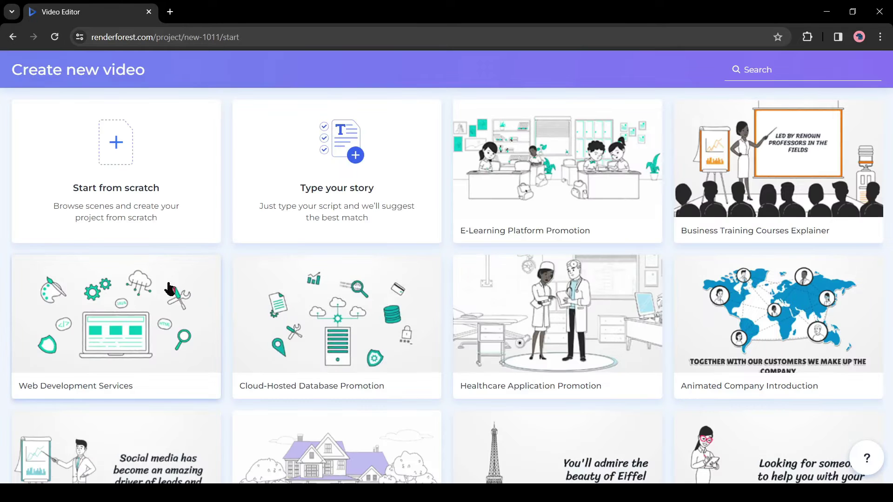
pyautogui.scroll(-3, 170, 288)
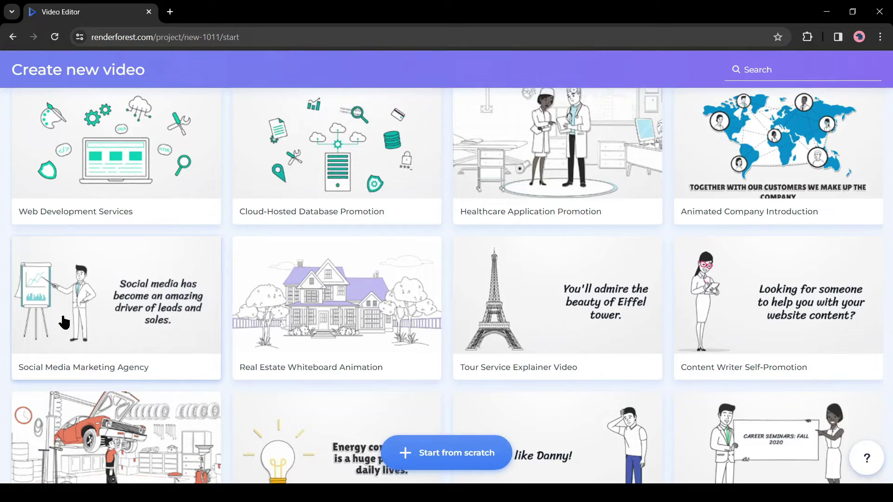
pyautogui.scroll(3, 257, 286)
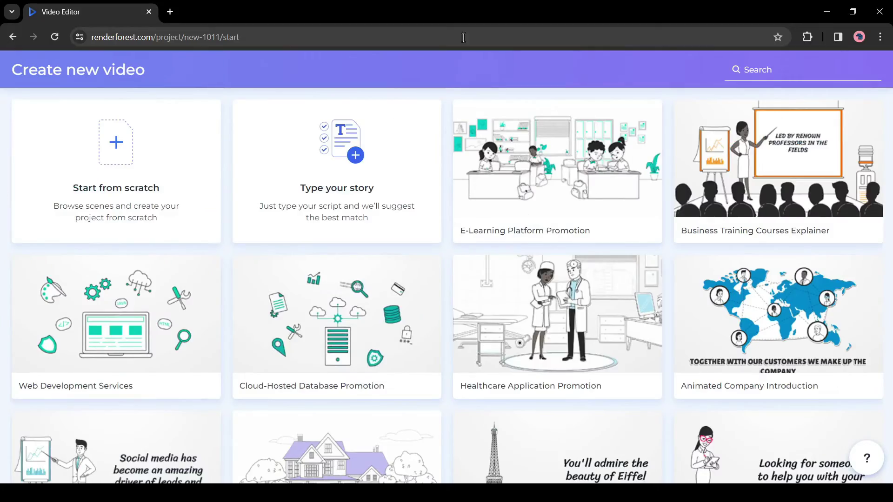
pyautogui.scroll(-20, 817, 253)
pyautogui.scroll(20, 817, 253)
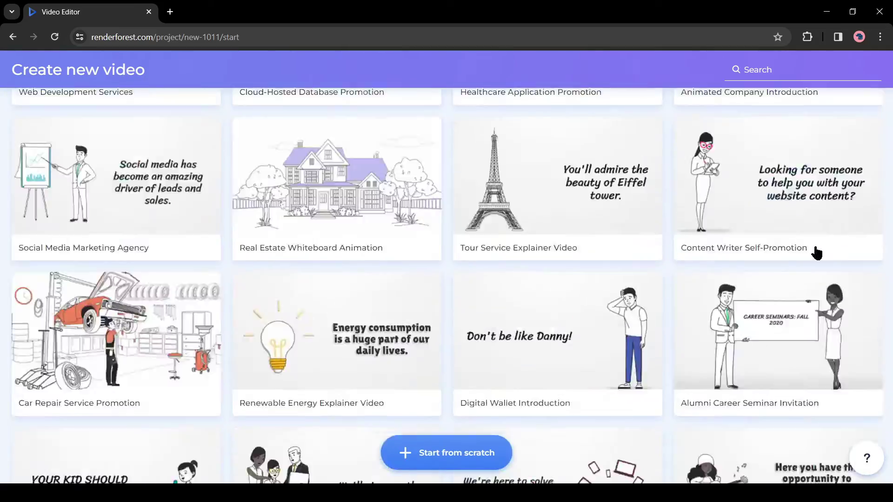
pyautogui.scroll(5, 816, 252)
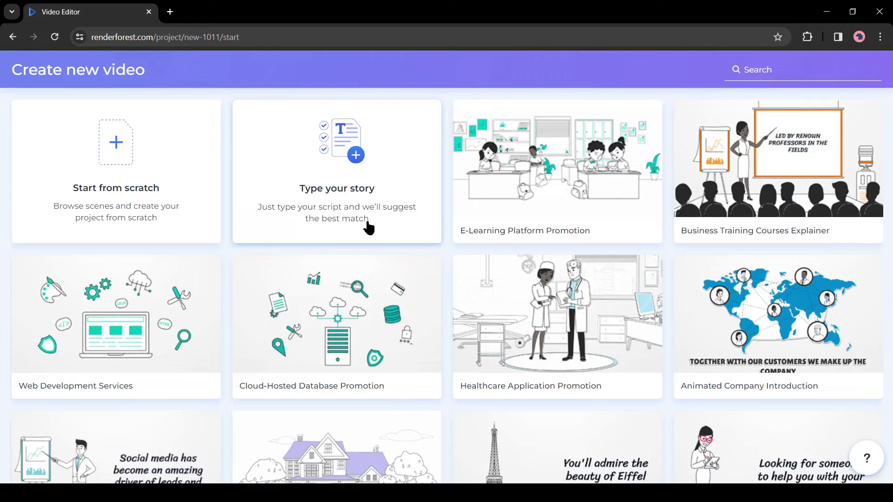
# Step: Paste the business script into Type your story, putting the welcome and niche sentences on their own lines
pyautogui.click(347, 166)
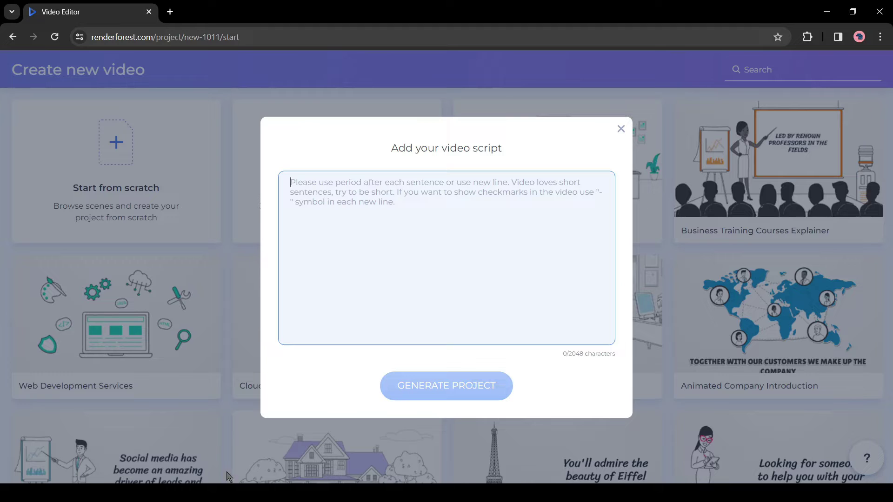
pyautogui.hotkey('ctrl', 'v')
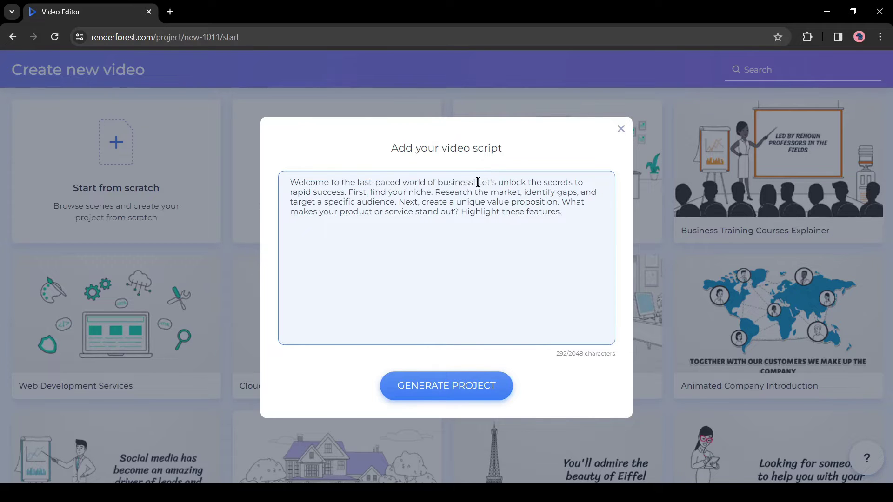
pyautogui.press('Return')
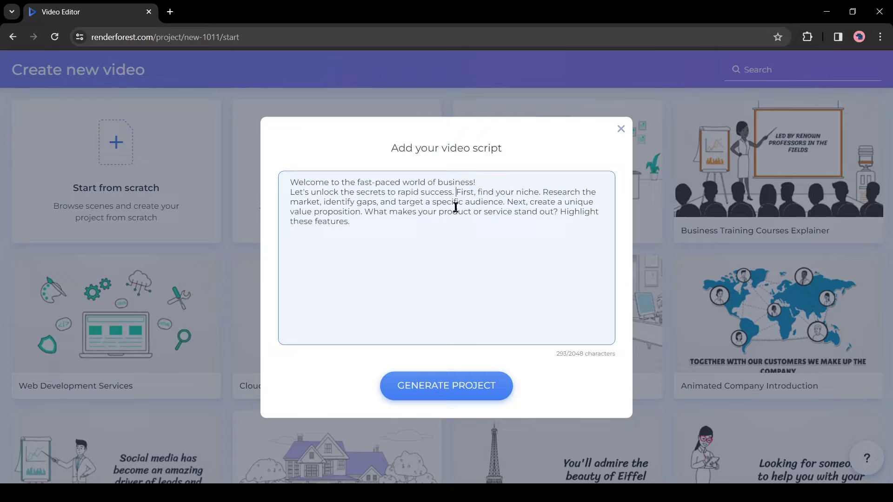
pyautogui.press('Return')
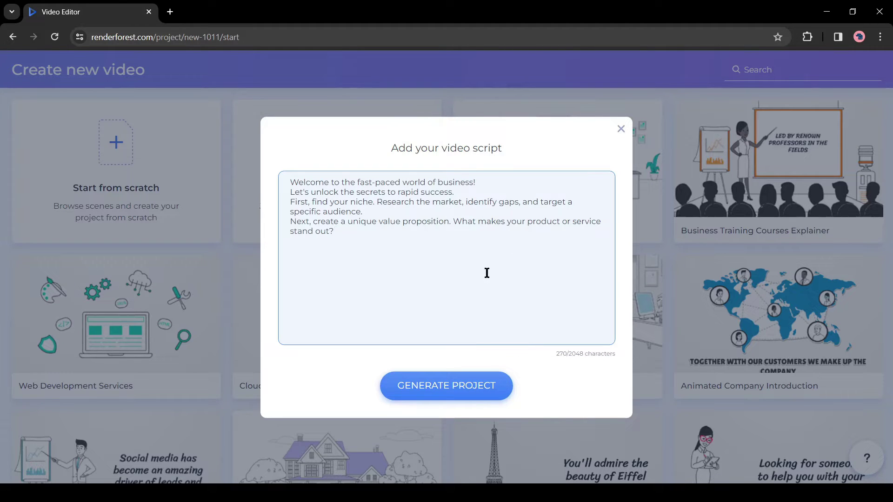
# Step: Review the script split into six scenes and generate the whiteboard project
pyautogui.click(454, 395)
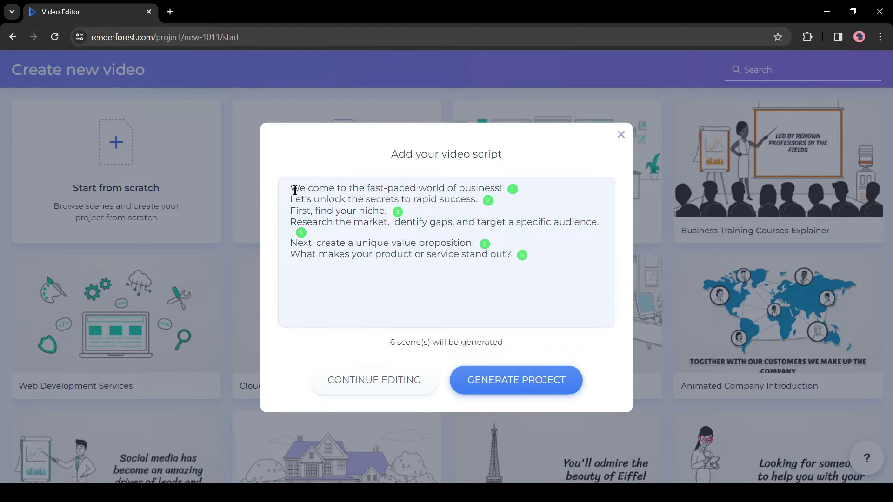
pyautogui.moveTo(292, 189); pyautogui.dragTo(562, 275)
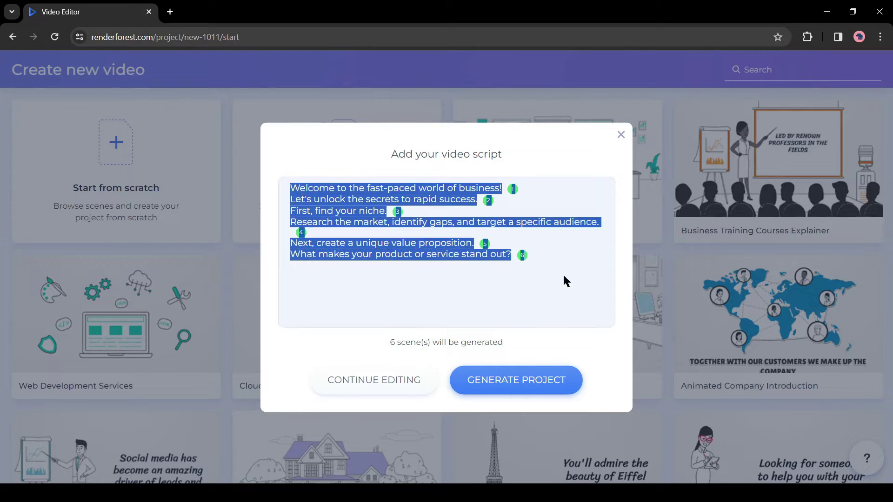
pyautogui.click(559, 252)
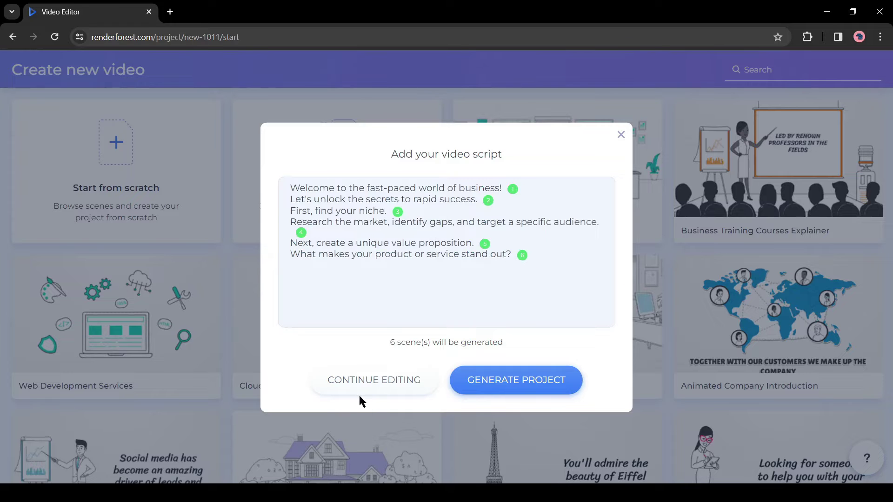
pyautogui.click(375, 390)
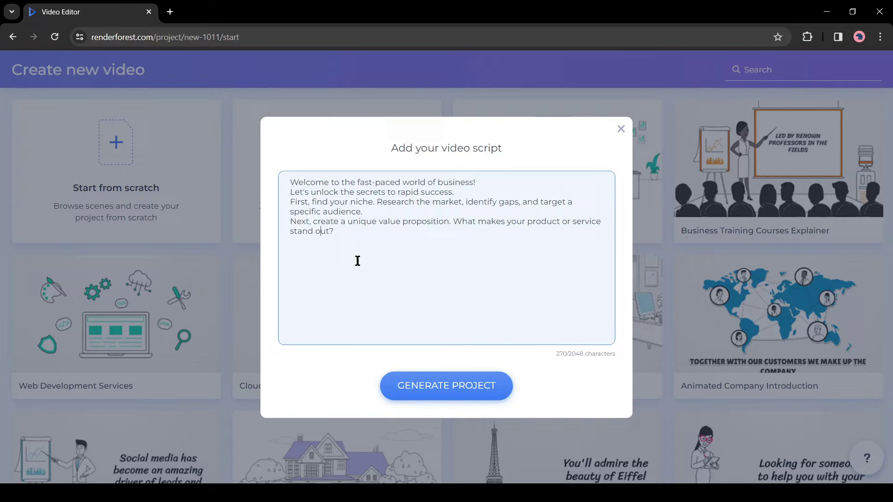
pyautogui.click(402, 401)
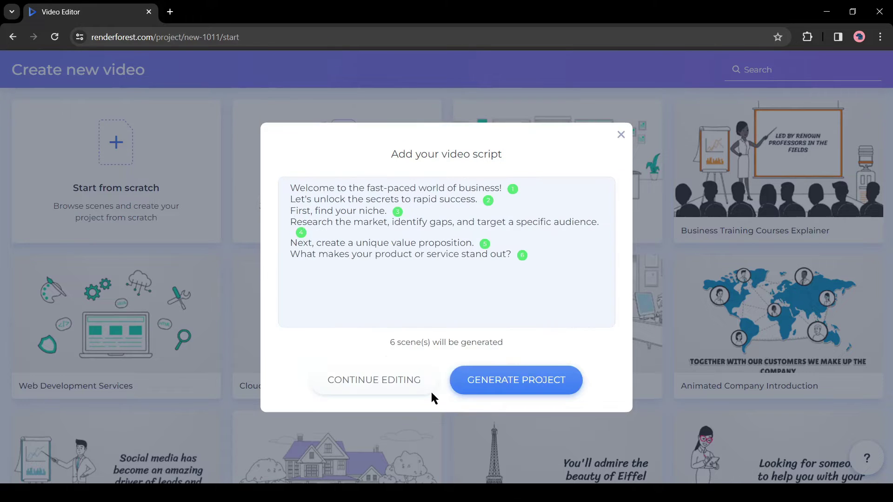
pyautogui.click(485, 386)
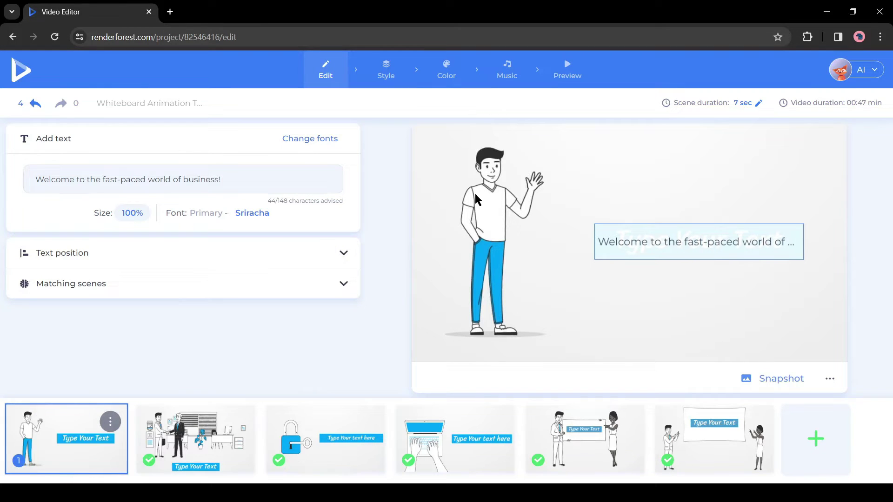
# Step: Scale the first scene's 'Welcome to the fast-paced world of business!' caption down to 91%
pyautogui.click(715, 244)
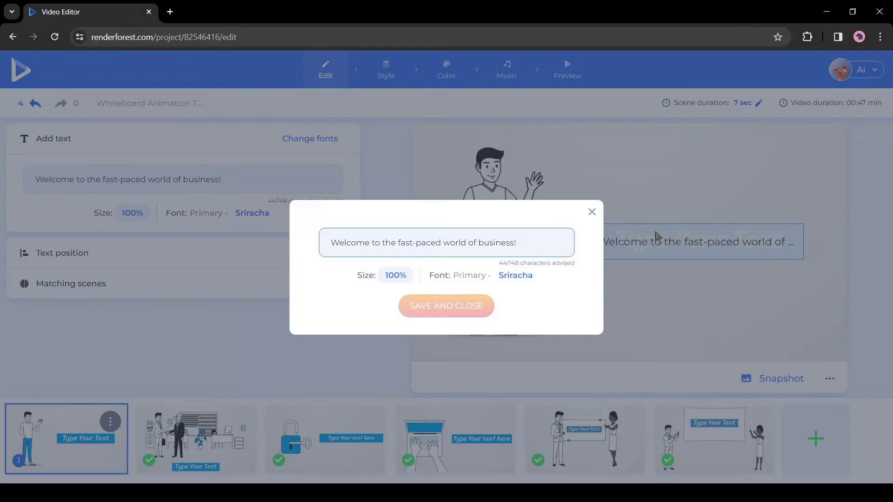
pyautogui.click(599, 214)
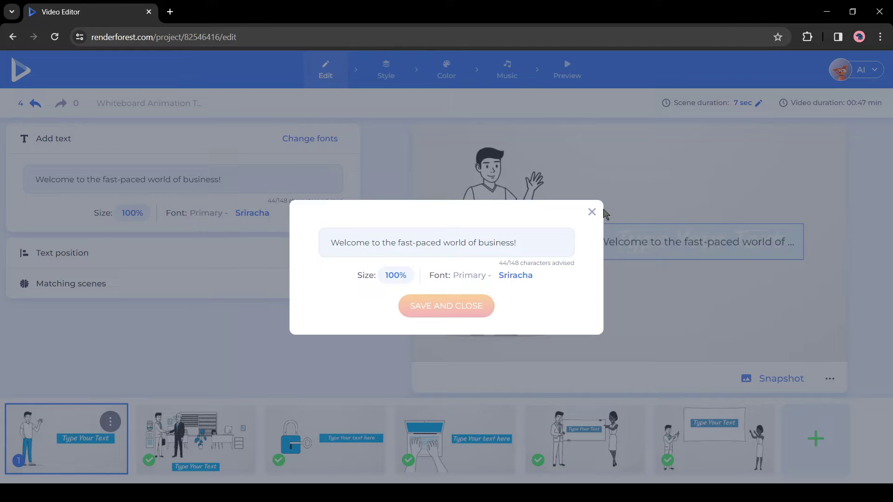
pyautogui.click(591, 214)
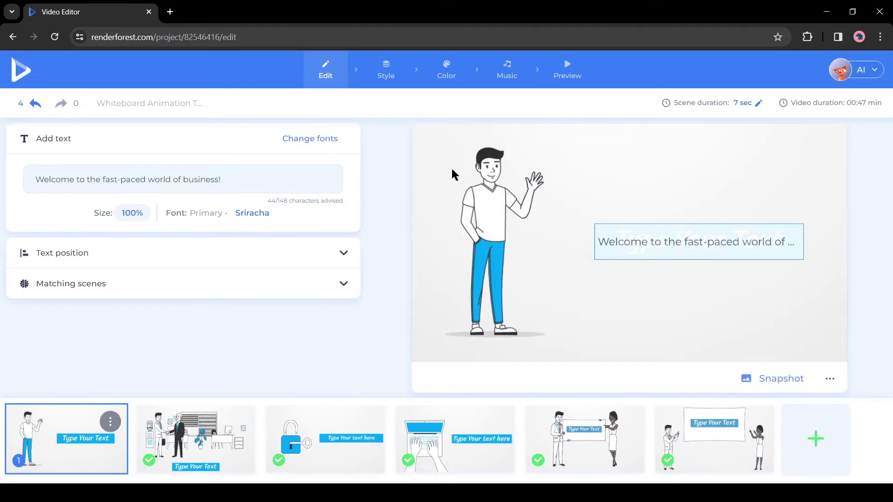
pyautogui.click(133, 214)
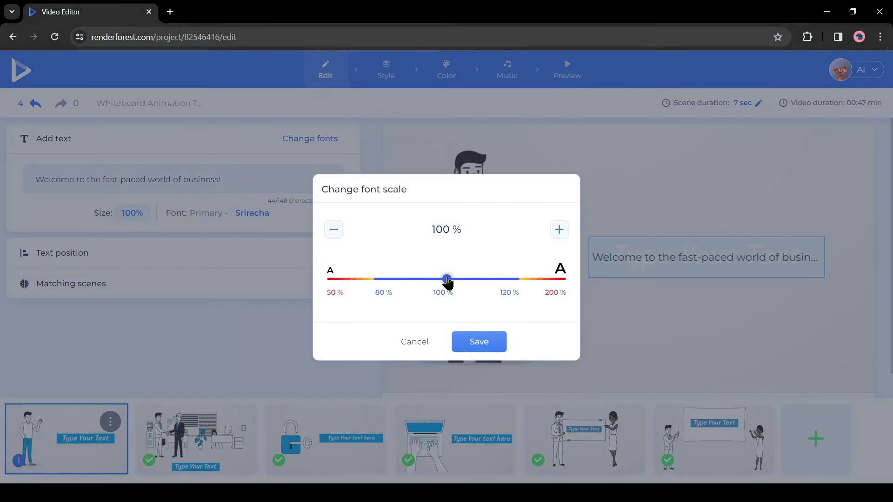
pyautogui.click(481, 342)
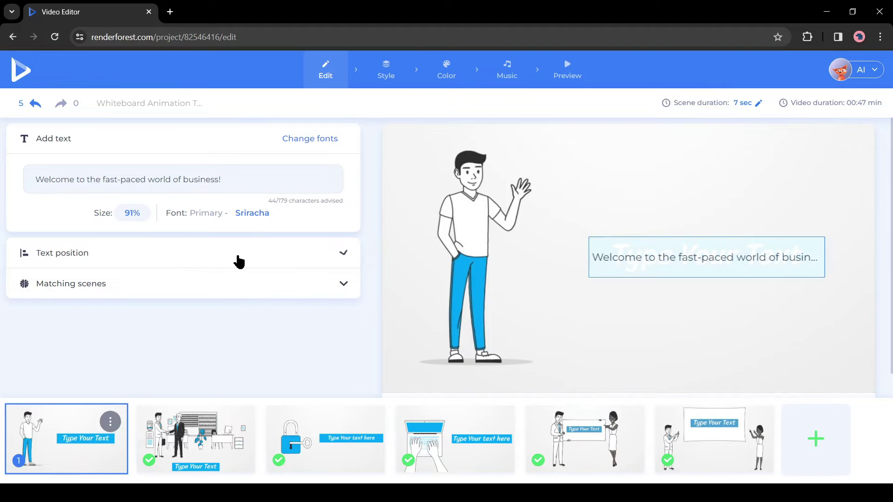
# Step: Set the caption position to Text on the right and browse the matching scenes
pyautogui.click(218, 258)
pyautogui.click(125, 307)
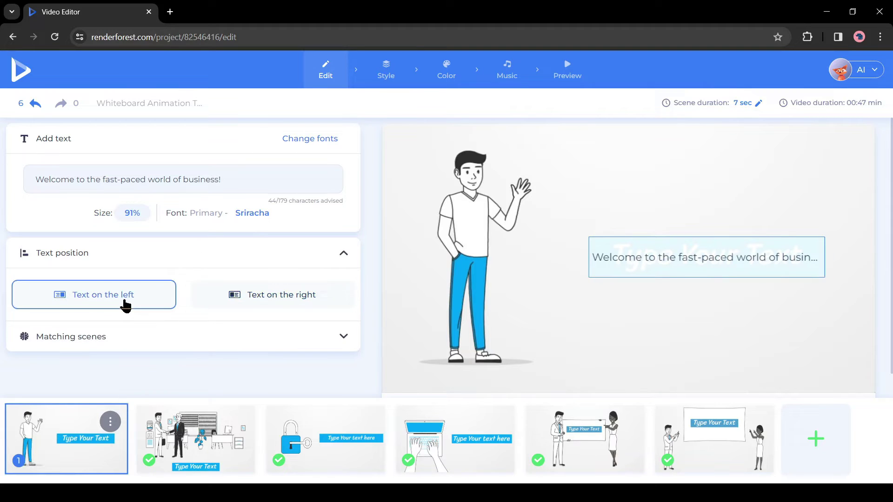
pyautogui.click(308, 306)
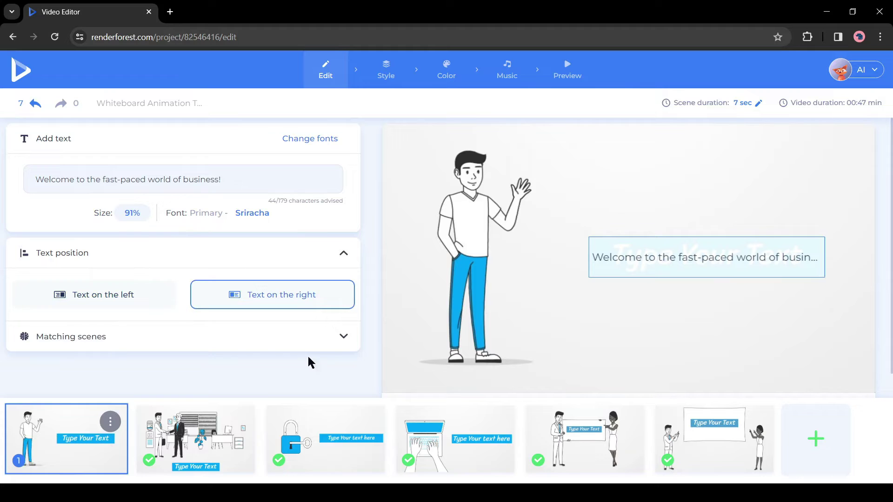
pyautogui.click(331, 339)
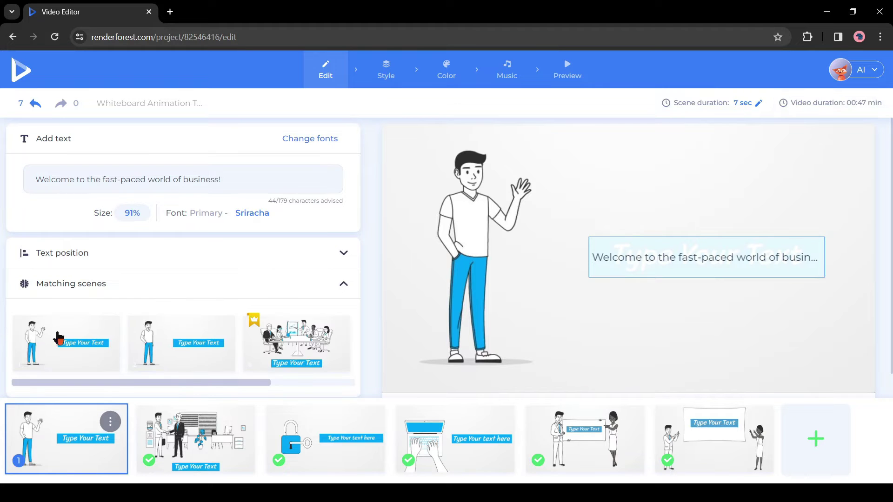
pyautogui.scroll(-1, 314, 363)
pyautogui.moveTo(216, 354); pyautogui.dragTo(373, 356)
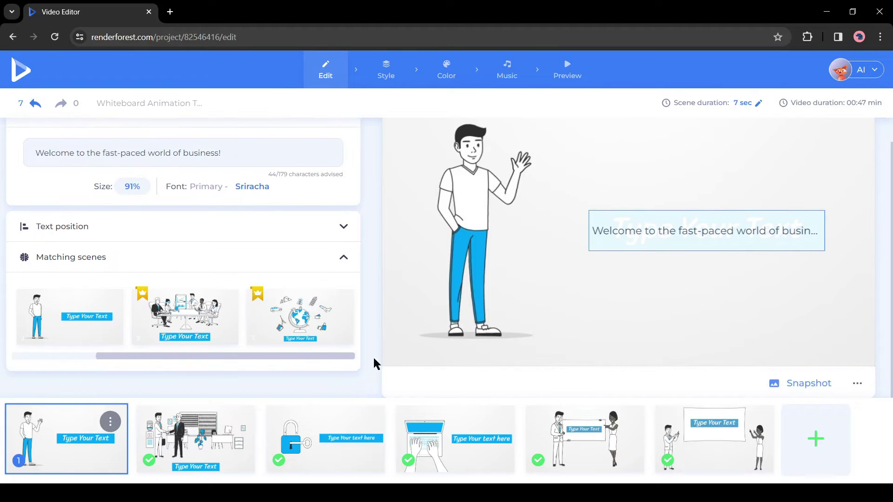
# Step: Change the Main Color from bright blue #00A5FF to purple #4F3BDC
pyautogui.click(344, 261)
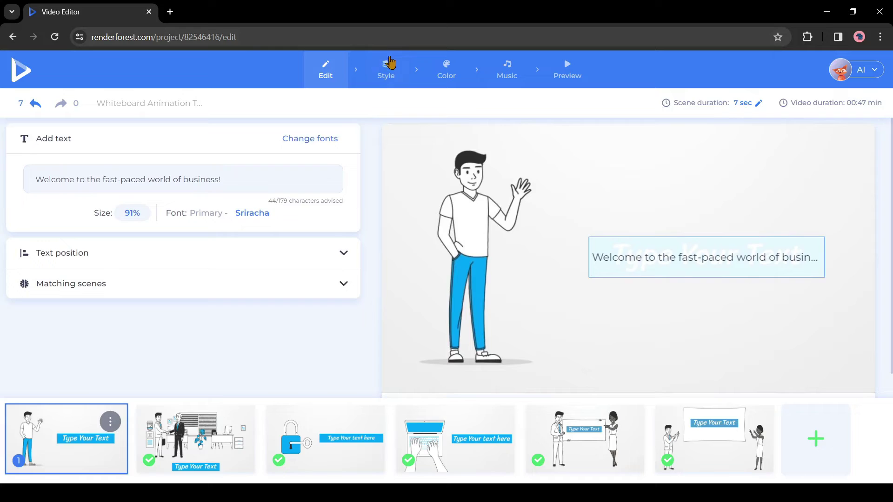
pyautogui.click(387, 70)
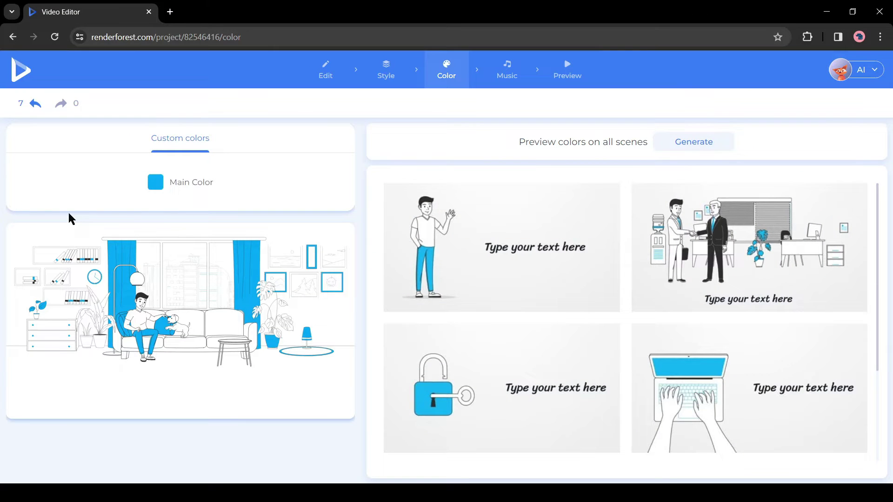
pyautogui.moveTo(485, 274)
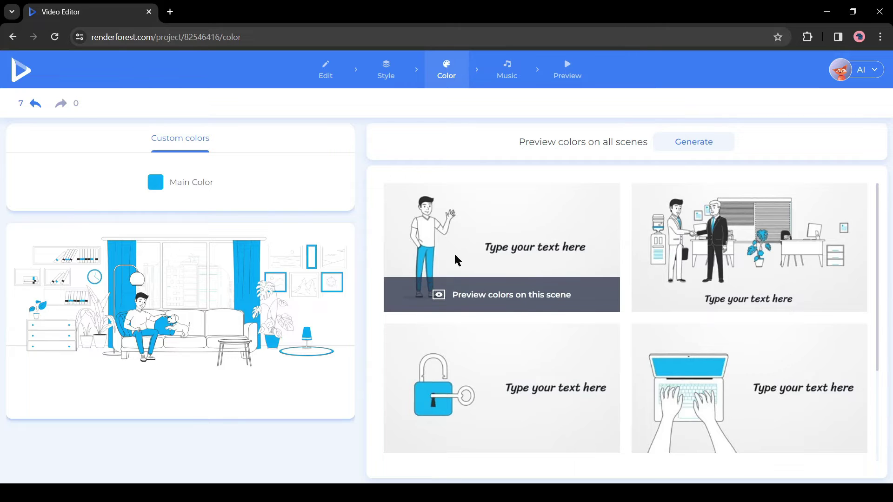
pyautogui.click(159, 186)
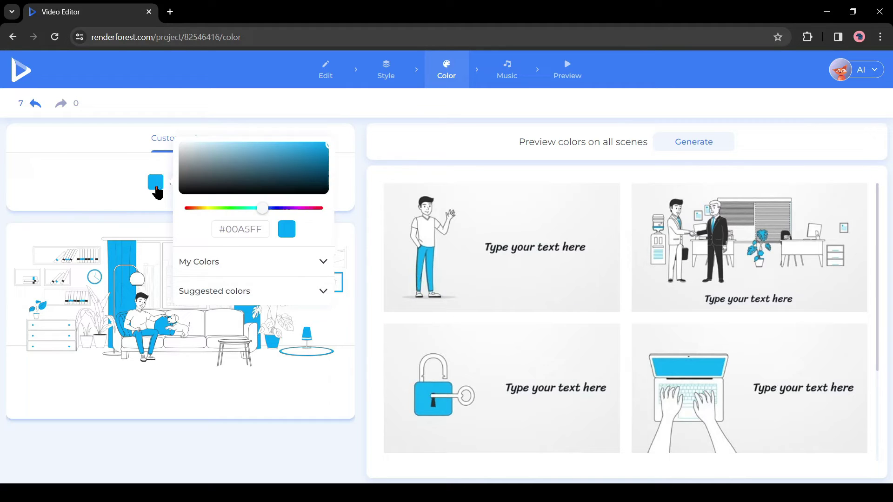
pyautogui.click(291, 149)
pyautogui.moveTo(262, 208)
pyautogui.mouseDown()
pyautogui.moveTo(219, 208)
pyautogui.moveTo(280, 207)
pyautogui.mouseUp()
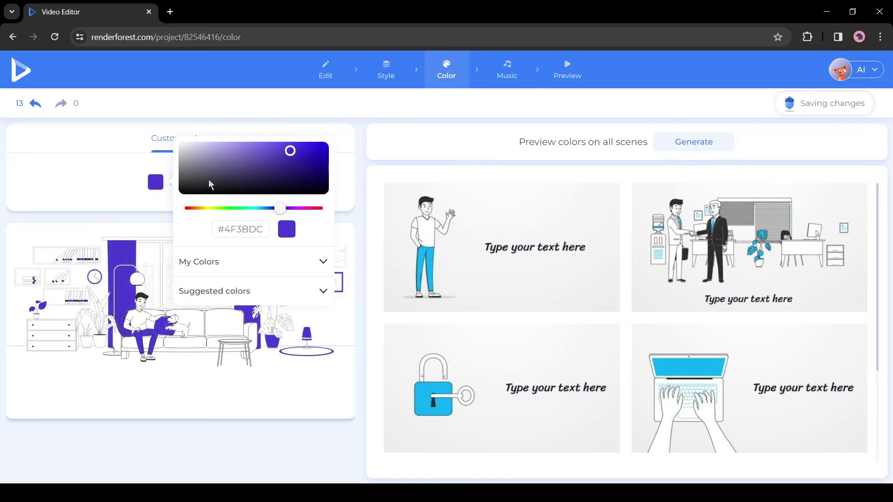
pyautogui.click(93, 172)
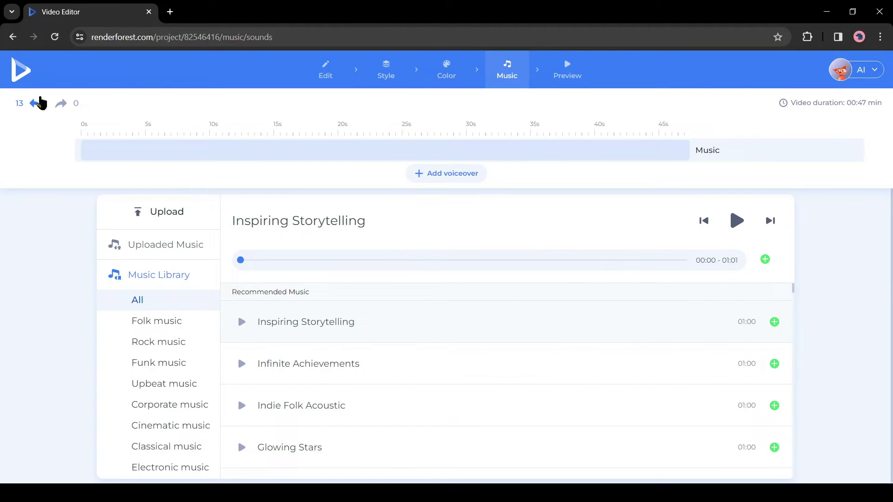
# Step: Preview Inspiring Storytelling and add it as the background music
pyautogui.scroll(-10, 293, 325)
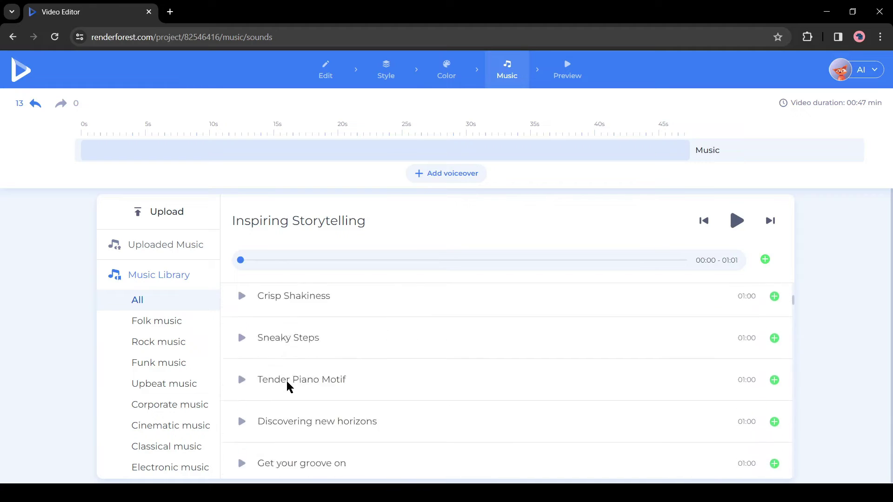
pyautogui.scroll(-10, 308, 388)
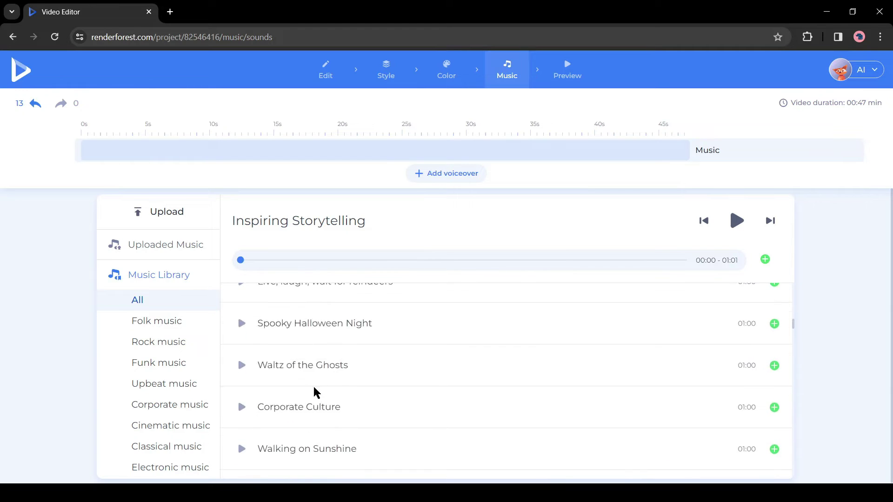
pyautogui.scroll(10, 317, 393)
pyautogui.scroll(5, 316, 393)
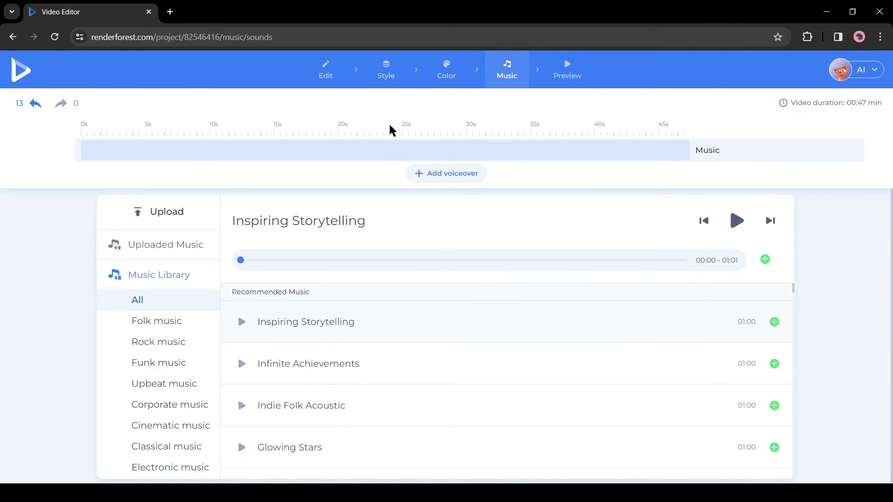
pyautogui.click(737, 222)
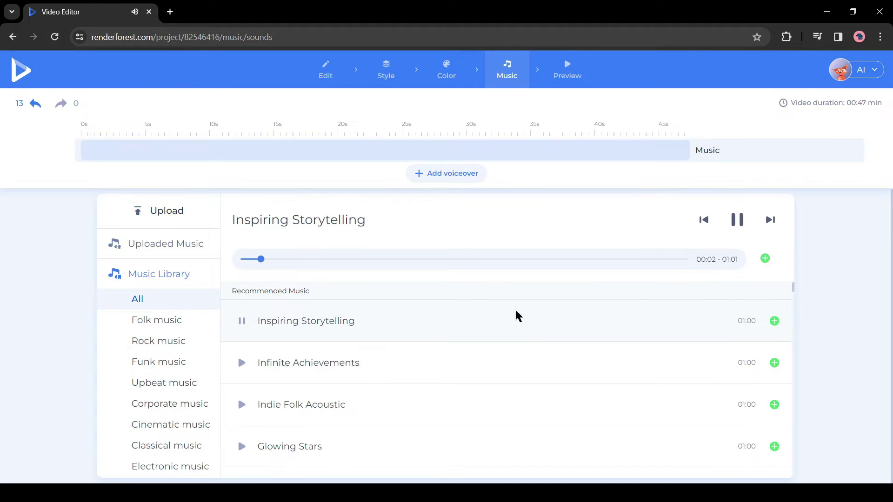
pyautogui.click(774, 322)
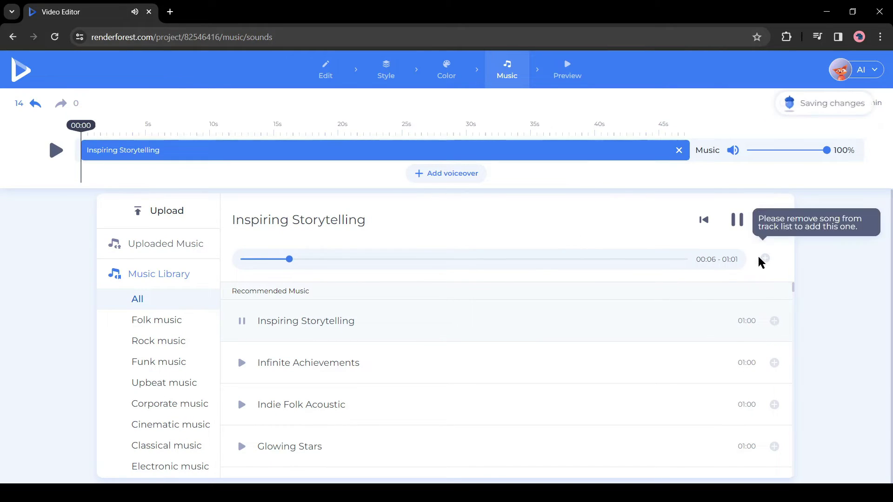
# Step: Turn the music volume down to 10% and open the Add voiceover section
pyautogui.click(799, 150)
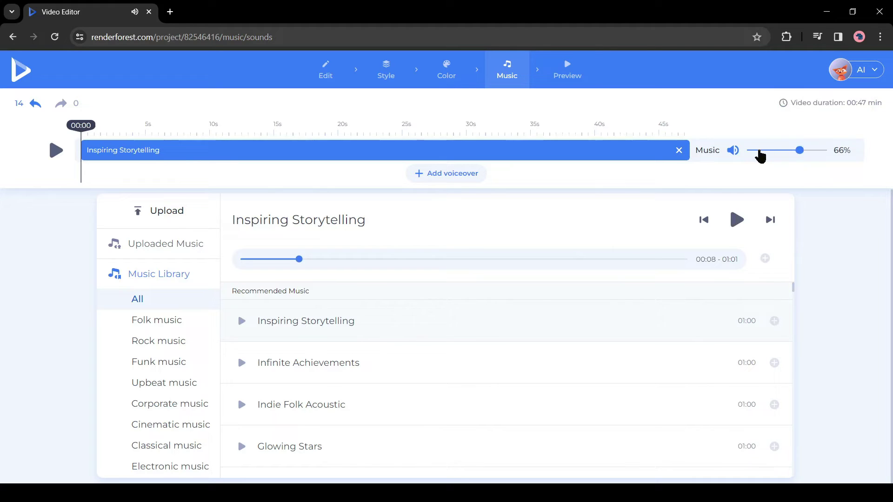
pyautogui.moveTo(759, 154); pyautogui.dragTo(755, 153)
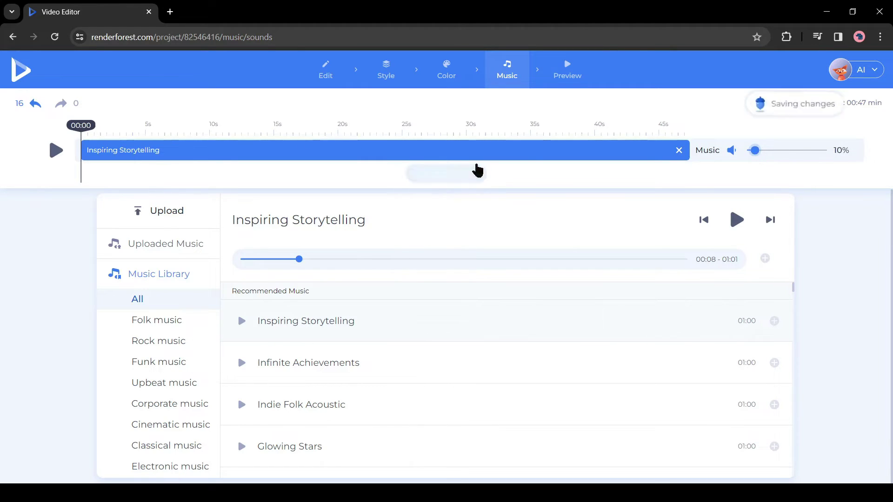
pyautogui.click(443, 174)
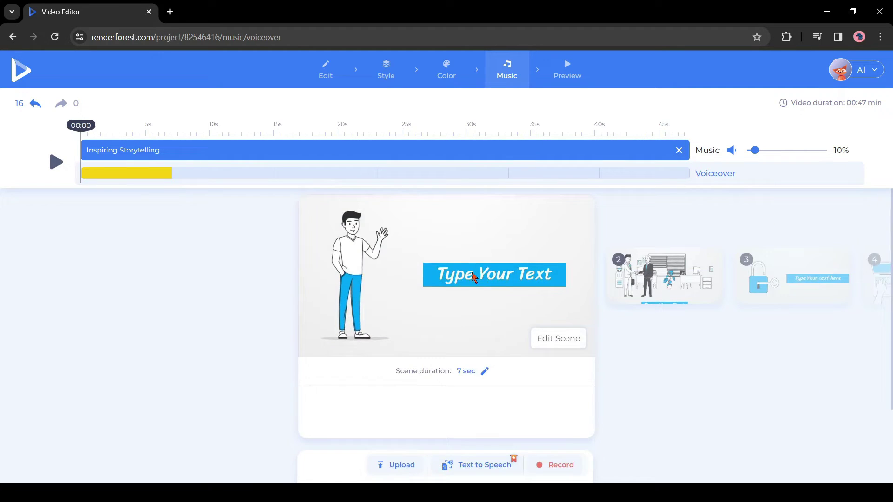
# Step: Add the saved Genny - Untitled_3.wav voiceover from My Voiceovers to the first scene
pyautogui.scroll(-2, 447, 289)
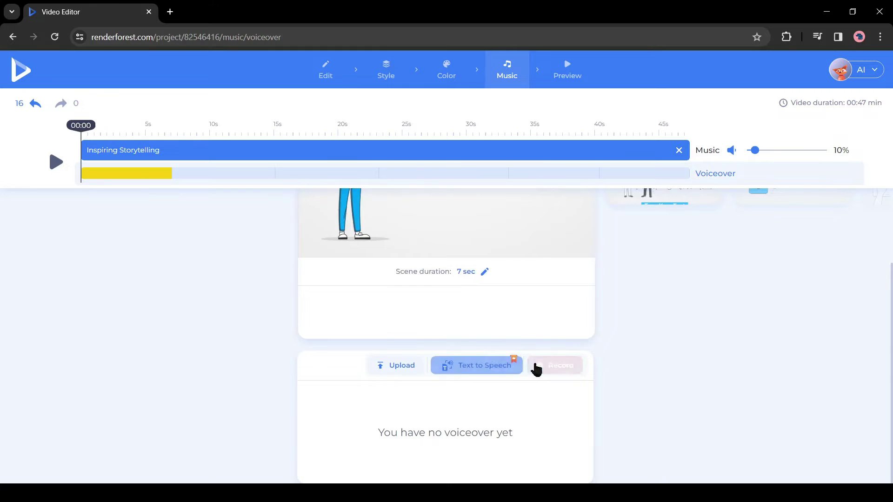
pyautogui.click(496, 368)
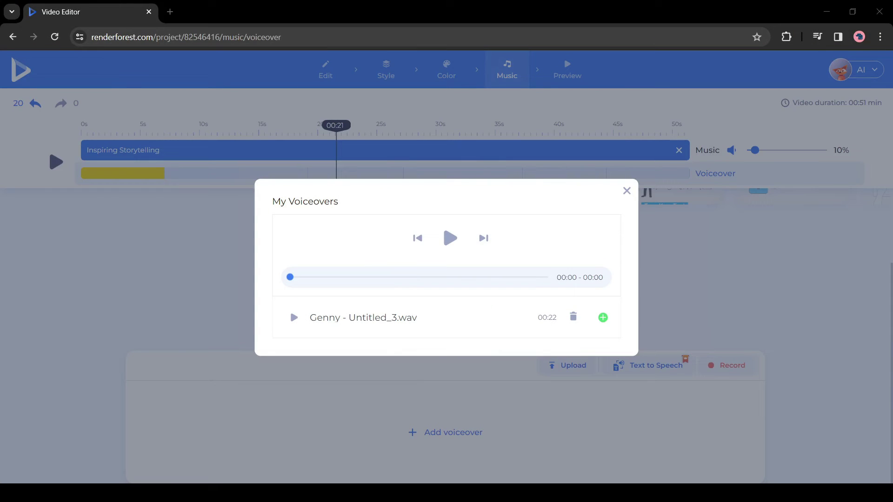
pyautogui.click(603, 318)
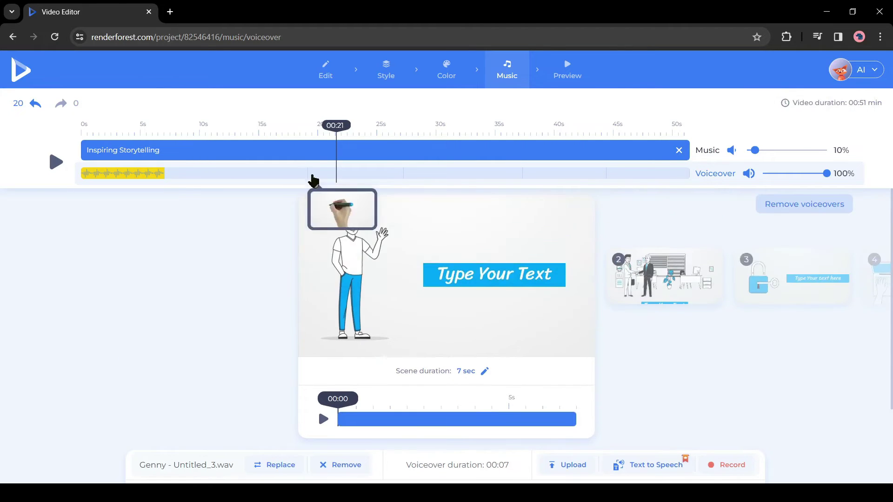
# Step: Play the video, then trim the first scene's voiceover to about 3 seconds
pyautogui.click(55, 163)
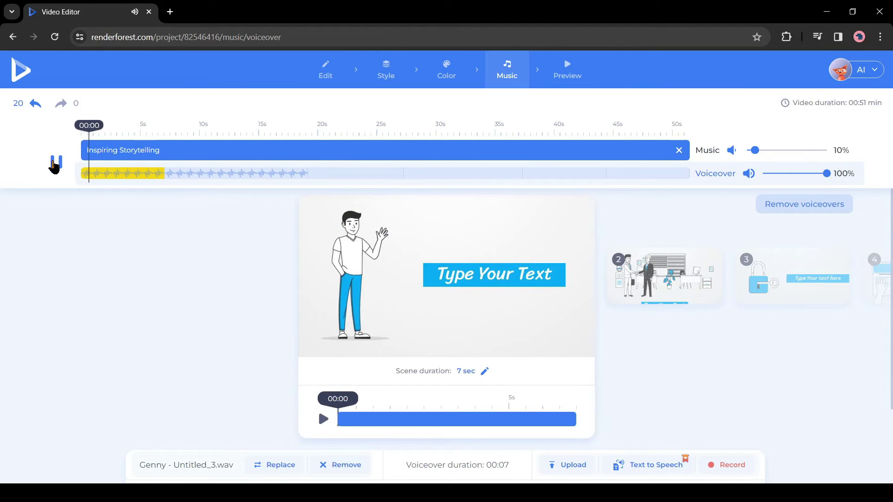
pyautogui.scroll(-2, 161, 246)
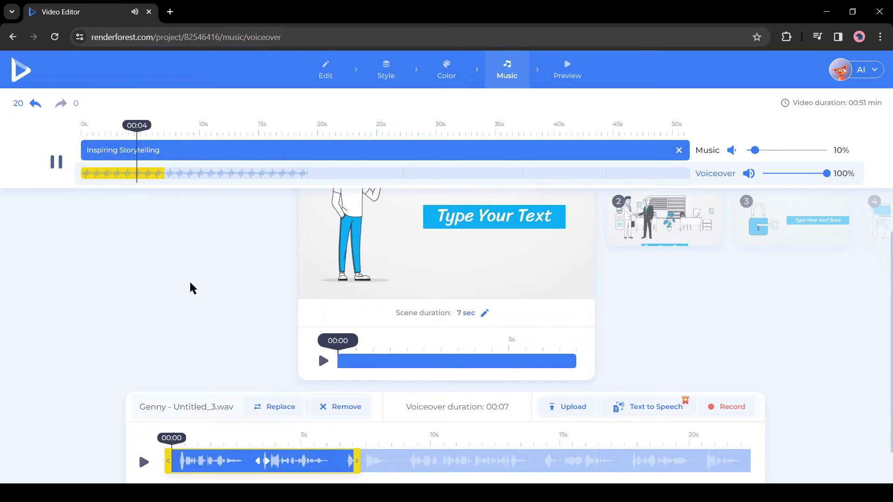
pyautogui.click(473, 366)
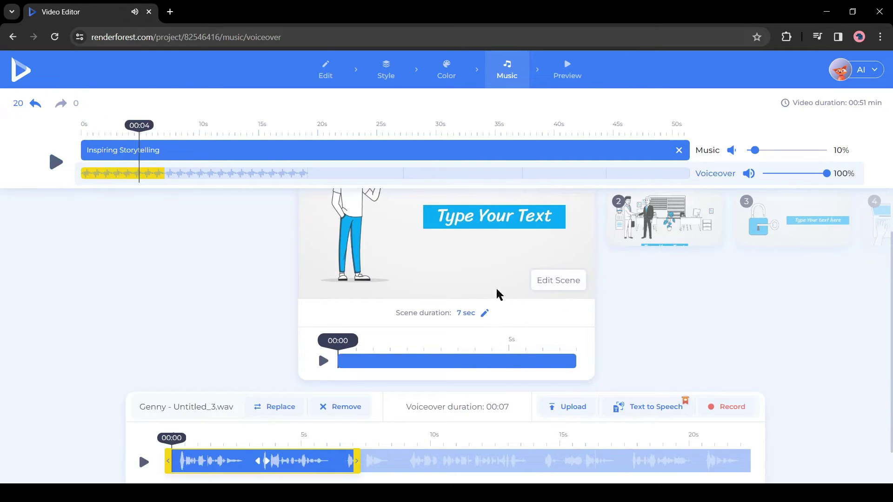
pyautogui.scroll(2, 487, 300)
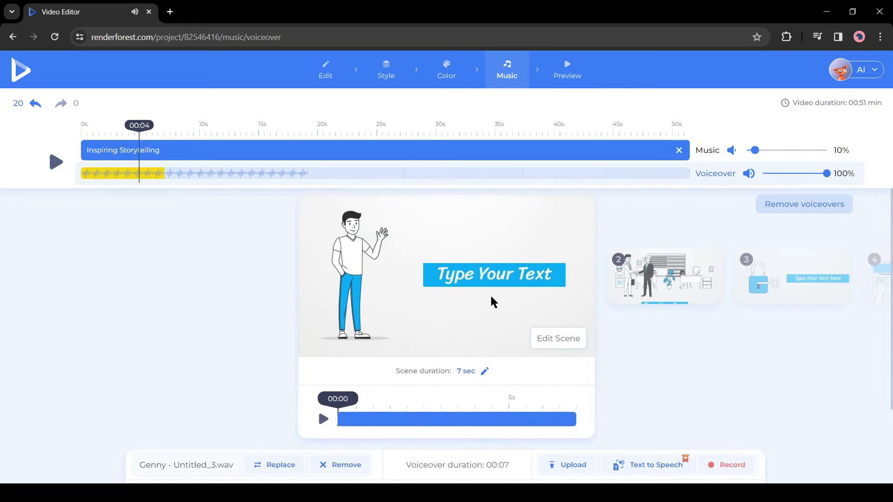
pyautogui.scroll(-3, 347, 407)
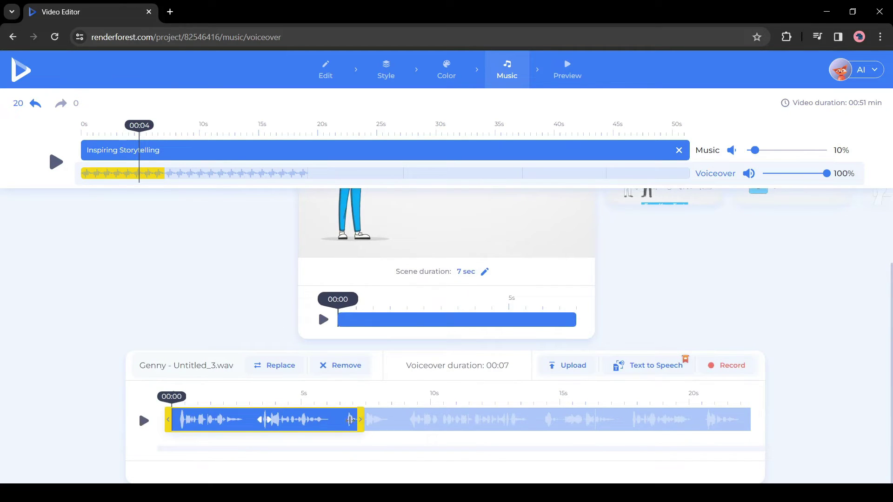
pyautogui.moveTo(352, 420); pyautogui.dragTo(250, 420)
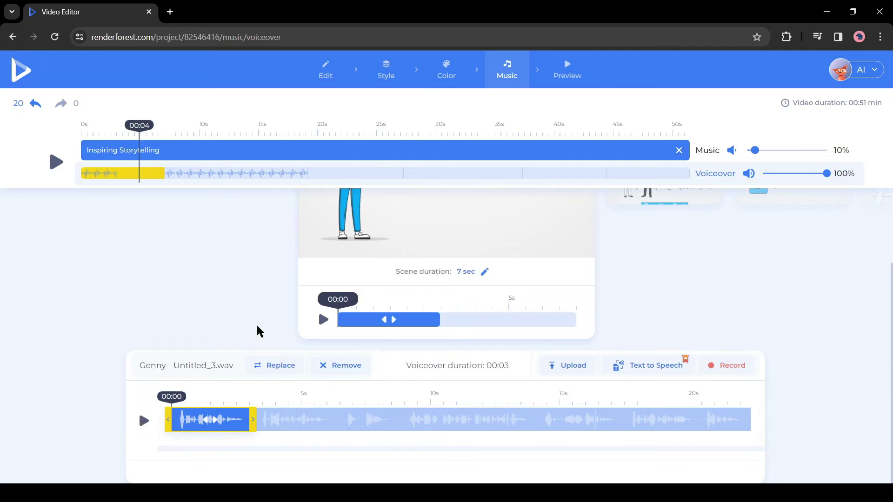
# Step: Trim scene 2's voiceover to 2.9 seconds, check playback, and open its scene duration setting
pyautogui.scroll(3, 186, 332)
pyautogui.scroll(-3, 193, 393)
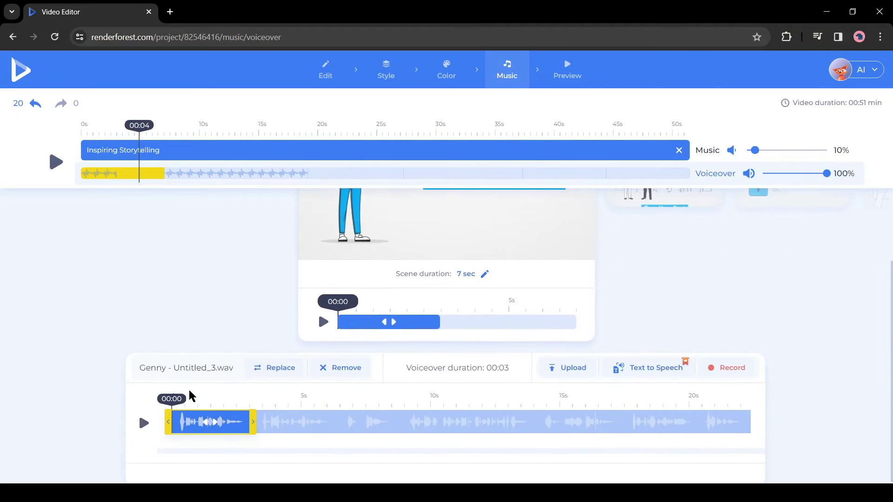
pyautogui.scroll(3, 279, 321)
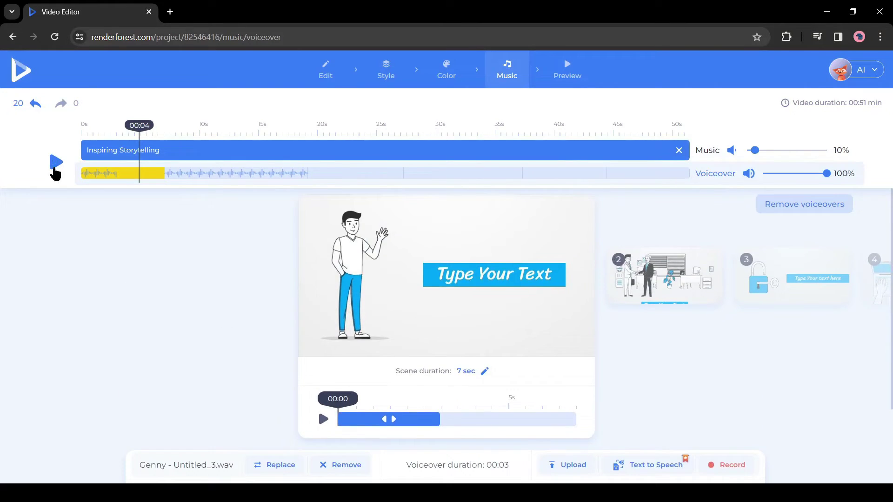
pyautogui.click(55, 174)
pyautogui.scroll(-3, 350, 418)
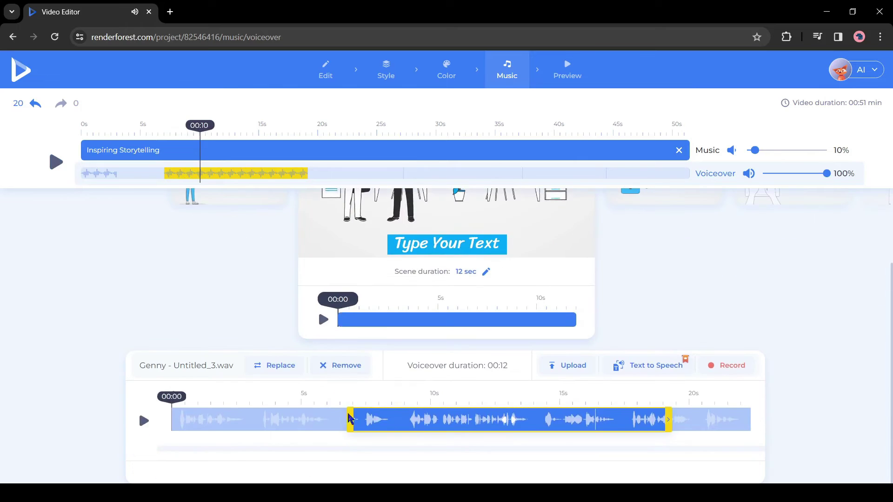
pyautogui.moveTo(353, 422); pyautogui.dragTo(253, 421)
pyautogui.moveTo(575, 421); pyautogui.dragTo(338, 421)
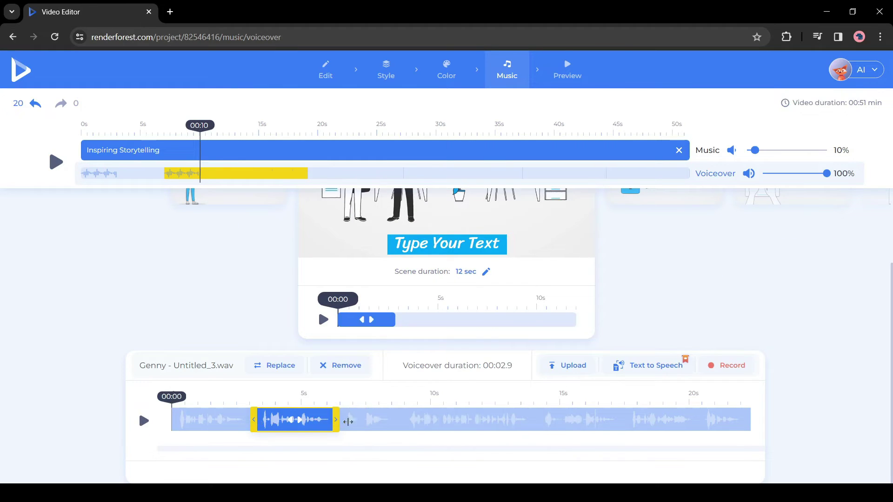
pyautogui.moveTo(204, 124); pyautogui.dragTo(160, 125)
pyautogui.press('space')
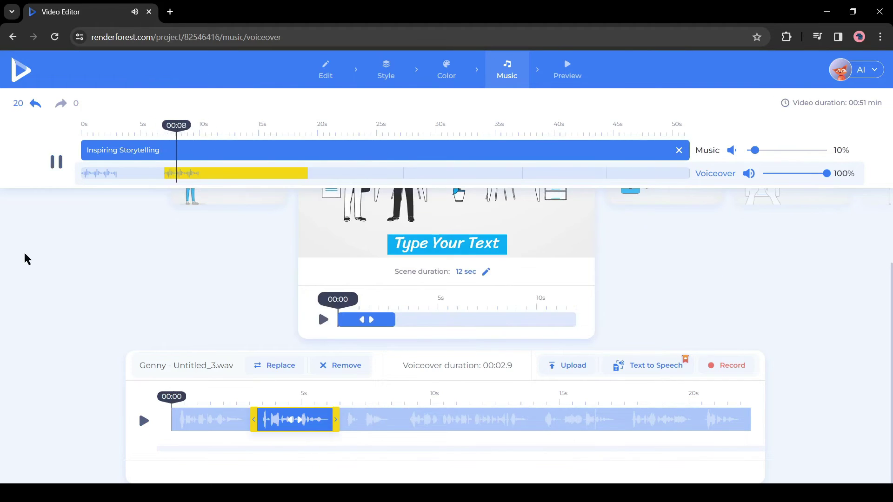
pyautogui.scroll(2, 509, 288)
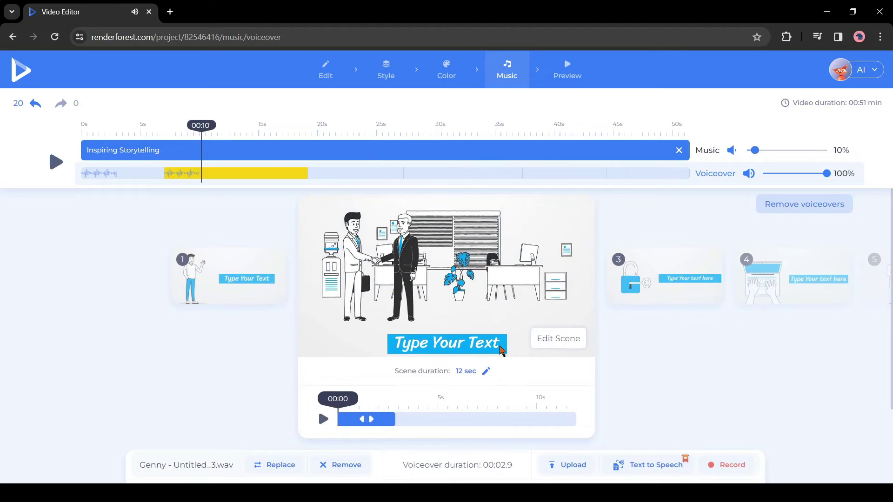
pyautogui.click(486, 371)
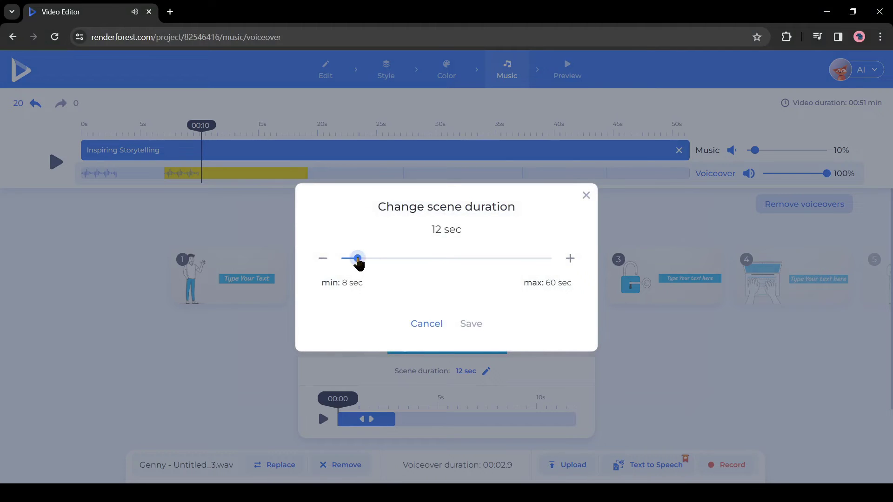
# Step: Shorten scene 2 to 8 sec and play the video to check timing
pyautogui.moveTo(358, 261); pyautogui.dragTo(311, 264)
pyautogui.click(471, 324)
pyautogui.click(55, 162)
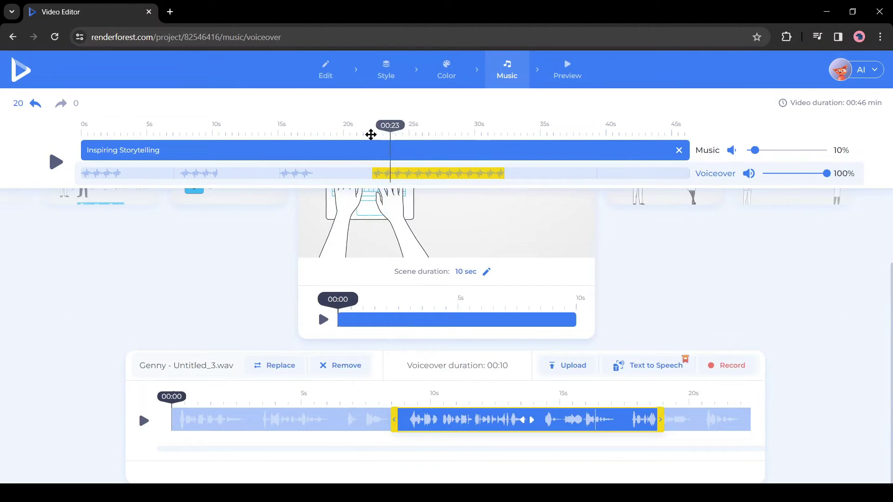
pyautogui.scroll(-2, 514, 264)
# Step: Set the next scene to 7 sec, select scene 5, and go to the Preview step
pyautogui.click(484, 270)
pyautogui.moveTo(354, 257); pyautogui.dragTo(341, 257)
pyautogui.click(471, 323)
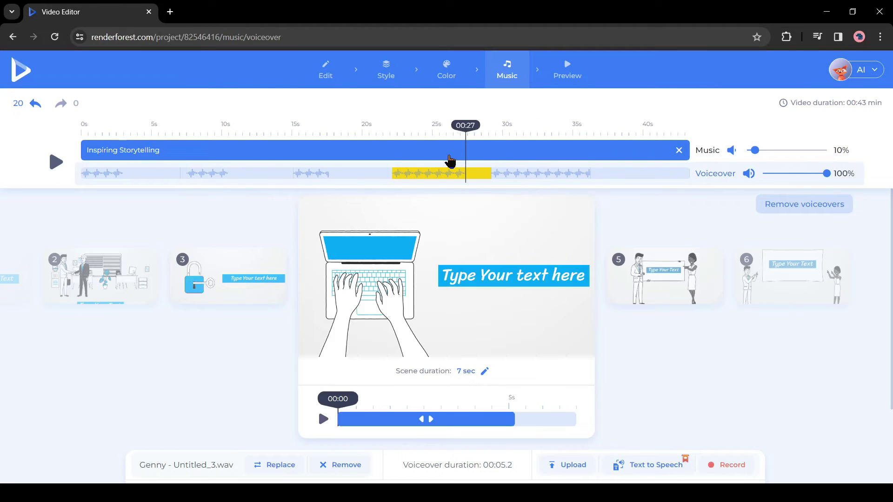
pyautogui.click(56, 162)
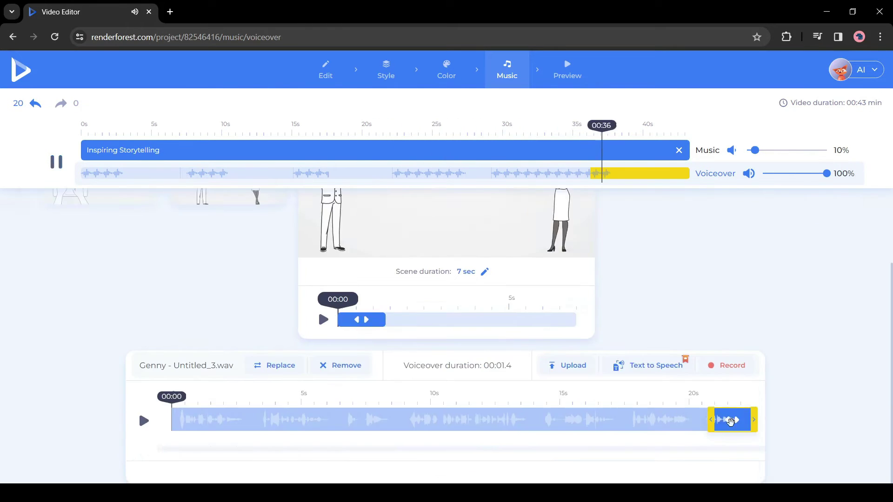
pyautogui.click(642, 173)
pyautogui.click(565, 79)
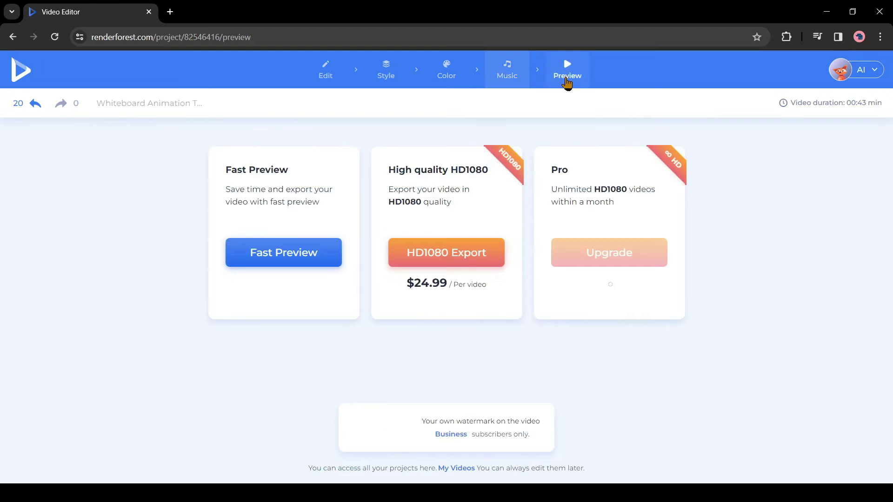
# Step: Render a fast preview of the video and return to the Edit step
pyautogui.click(282, 267)
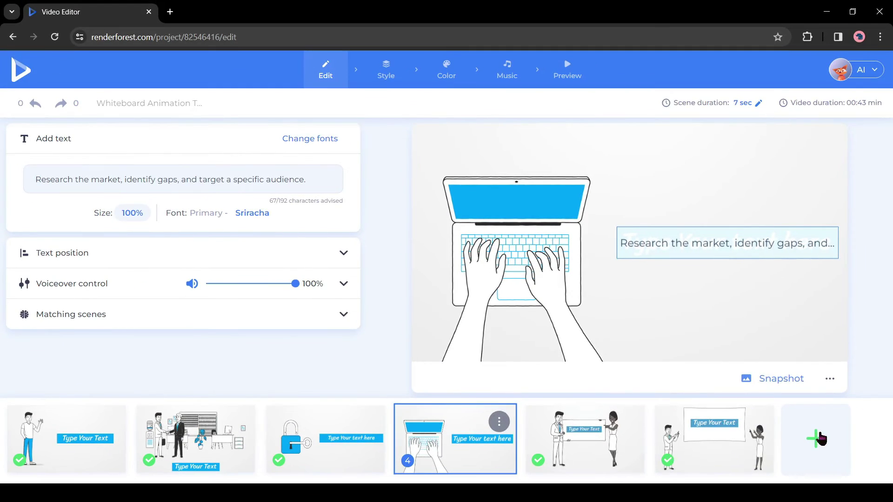
# Step: Browse the scene library, then close it without adding a scene
pyautogui.click(826, 421)
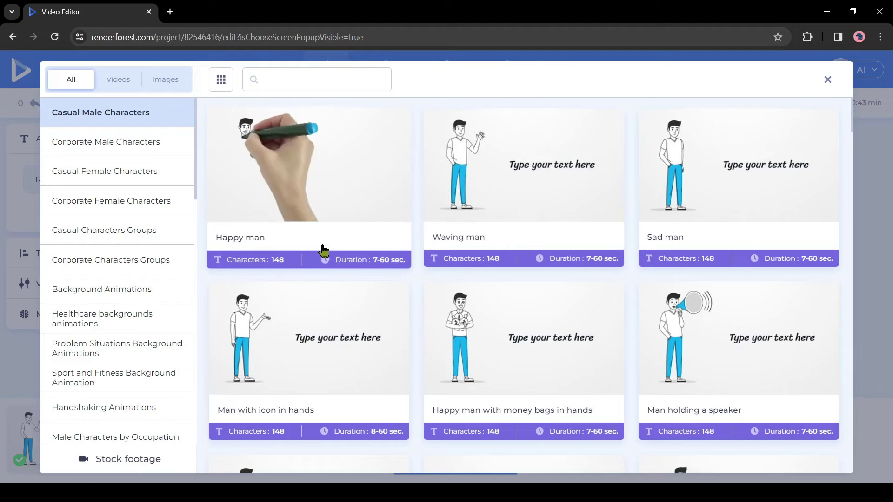
pyautogui.scroll(-7, 325, 261)
pyautogui.scroll(-6, 328, 278)
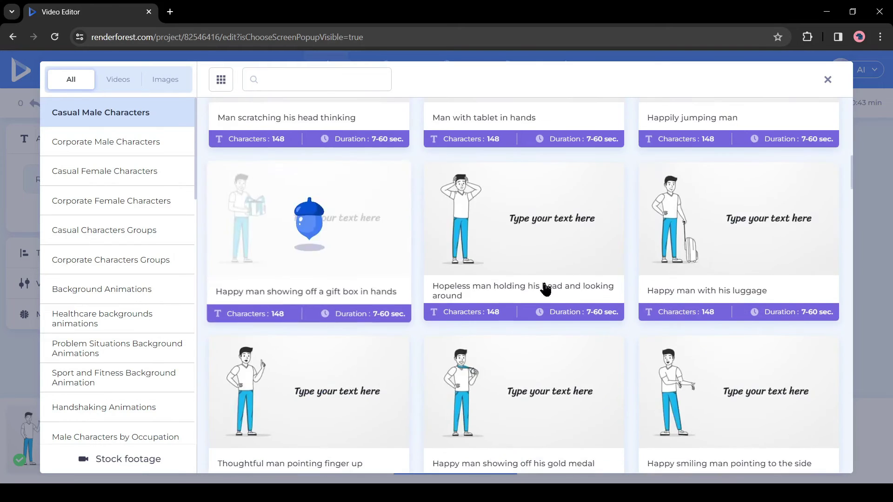
pyautogui.scroll(10, 805, 135)
pyautogui.scroll(3, 824, 136)
pyautogui.click(828, 80)
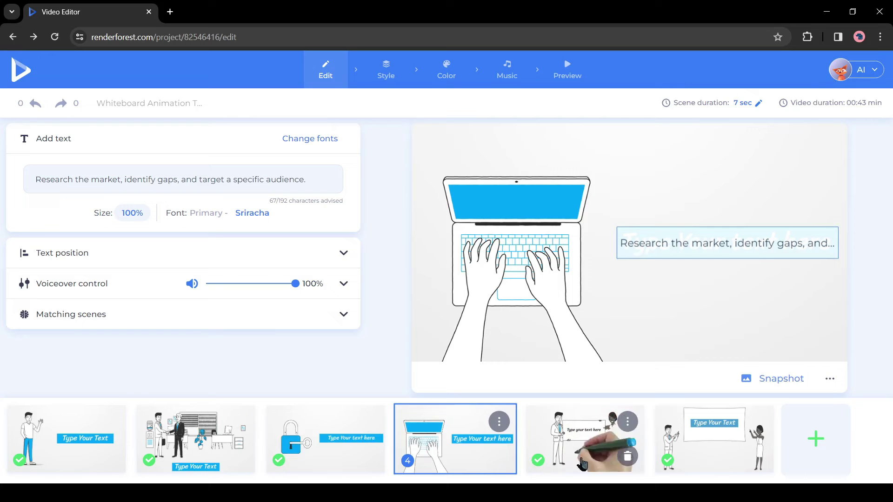
# Step: Replace scene 5 with Corporate Characters Groups' Brainstorming in front of computer scene
pyautogui.click(628, 422)
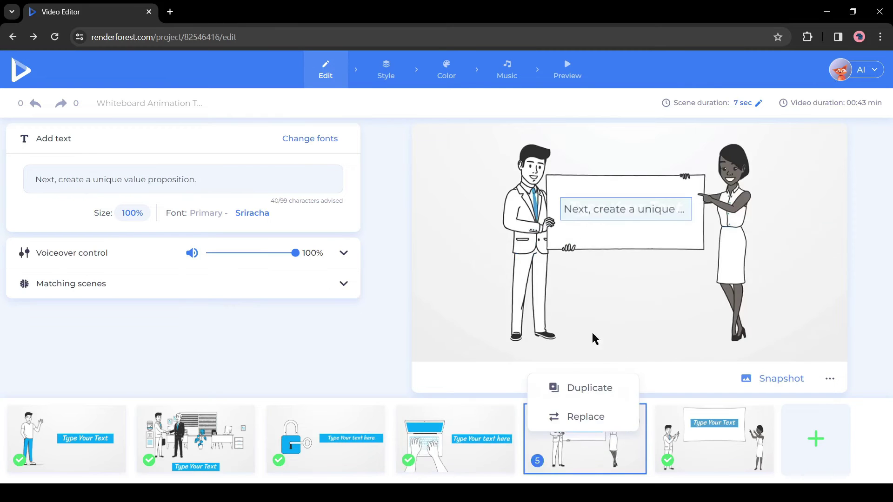
pyautogui.click(602, 418)
pyautogui.click(119, 144)
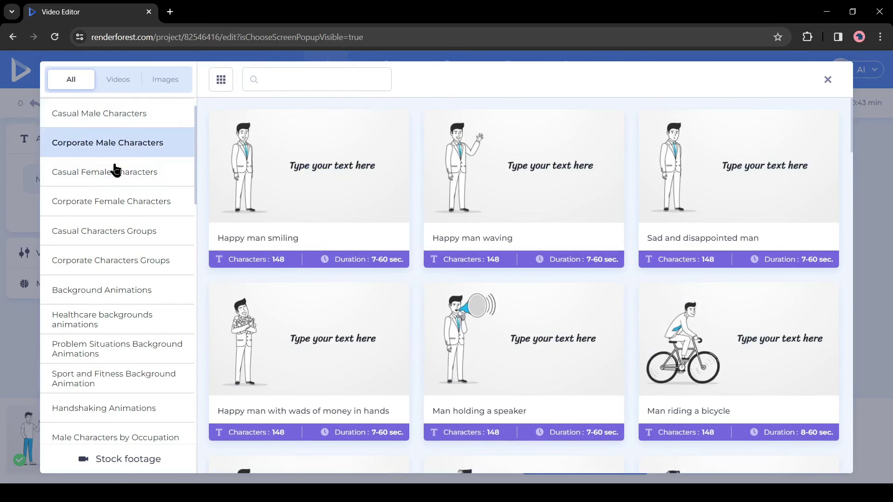
pyautogui.click(113, 261)
pyautogui.click(499, 293)
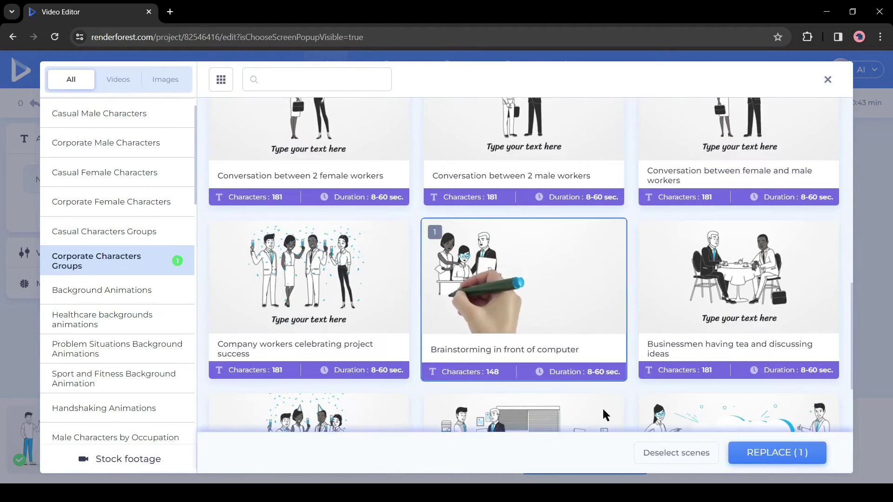
pyautogui.click(795, 453)
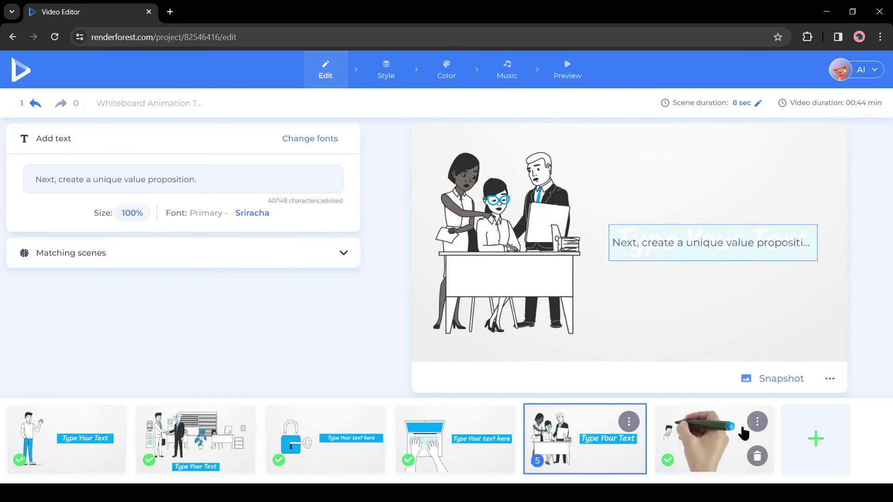
# Step: Insert the Logo Animations scene 'Casual girl pointing out the logo' as scene 6
pyautogui.click(815, 439)
pyautogui.click(124, 85)
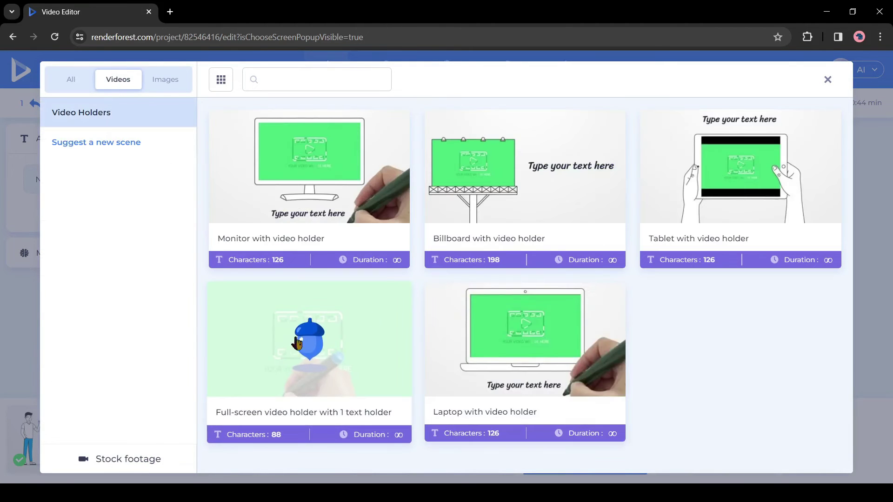
pyautogui.click(159, 82)
pyautogui.click(123, 144)
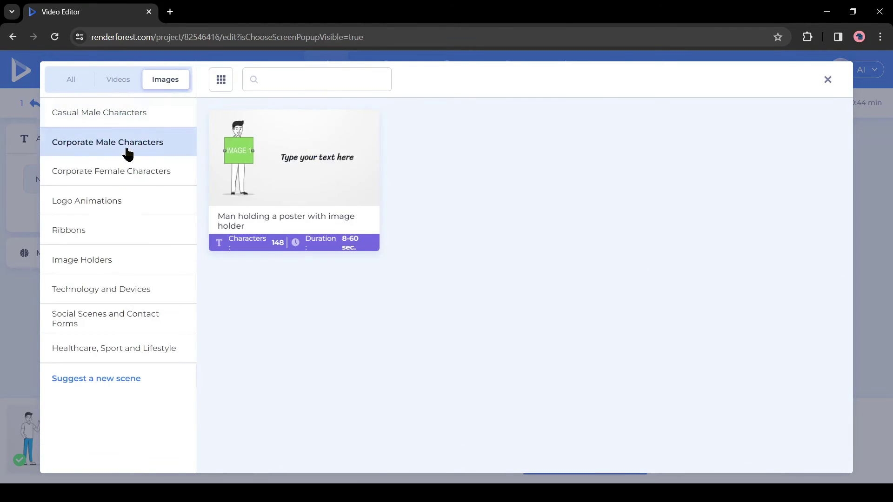
pyautogui.click(119, 171)
pyautogui.click(116, 200)
pyautogui.click(124, 238)
pyautogui.click(125, 201)
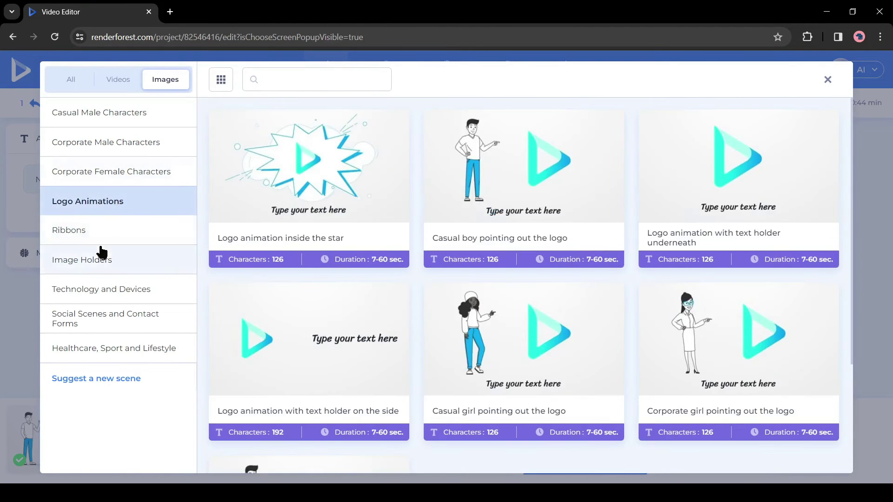
pyautogui.click(102, 260)
pyautogui.click(116, 201)
pyautogui.click(537, 336)
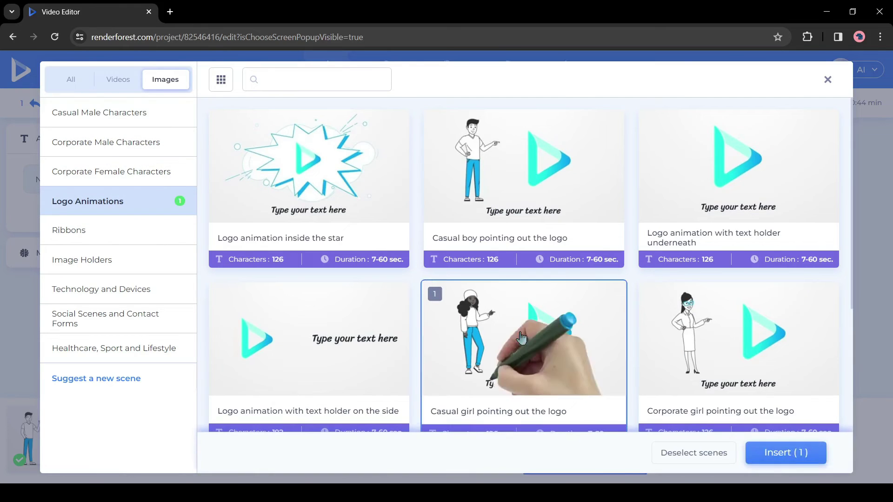
pyautogui.click(788, 452)
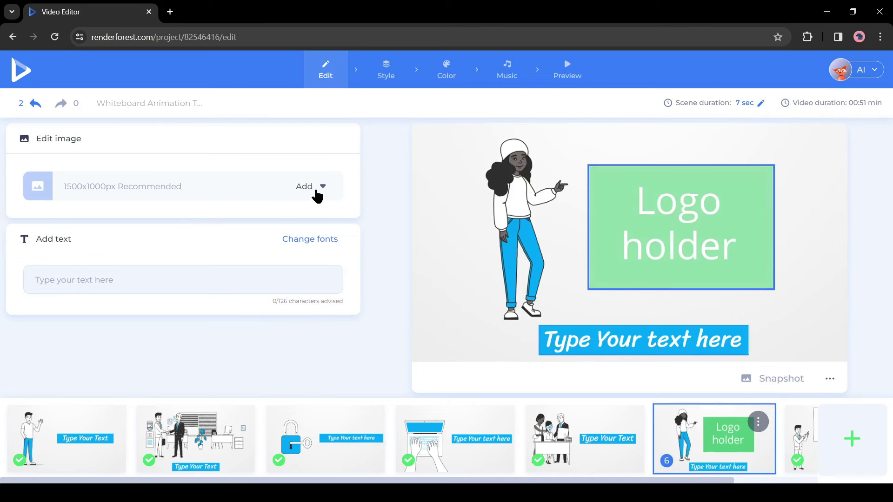
# Step: Upload the AI NINJA logo into scene 6 and confirm its crop
pyautogui.click(313, 190)
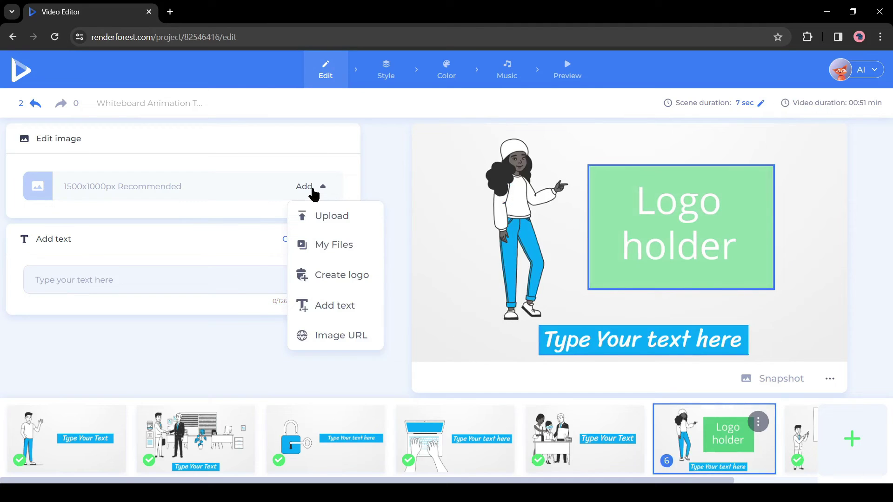
pyautogui.click(349, 218)
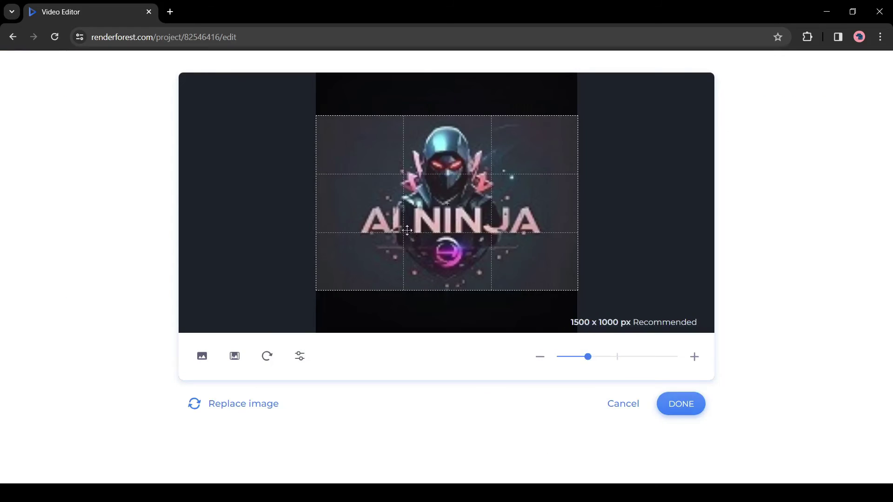
pyautogui.click(679, 404)
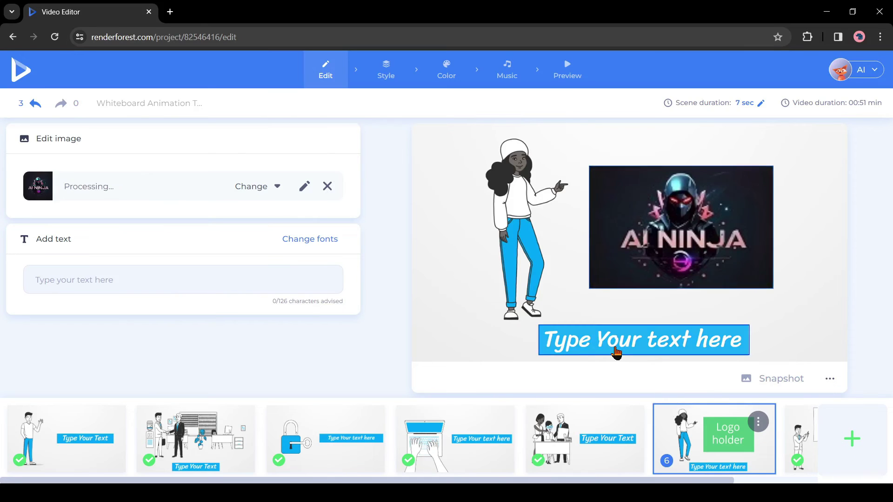
# Step: Insert the Laptop with video holder scene as scene 7 and browse stock footage for it
pyautogui.click(852, 438)
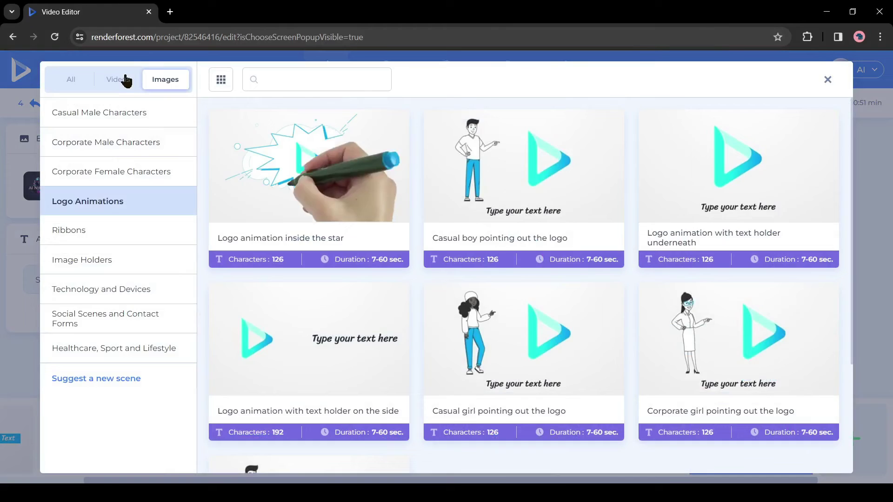
pyautogui.click(118, 79)
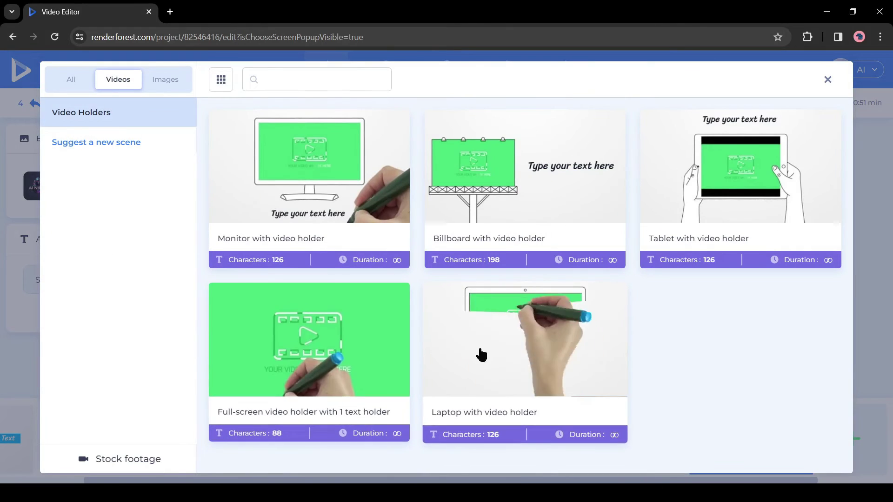
pyautogui.click(479, 355)
pyautogui.click(786, 452)
pyautogui.click(315, 188)
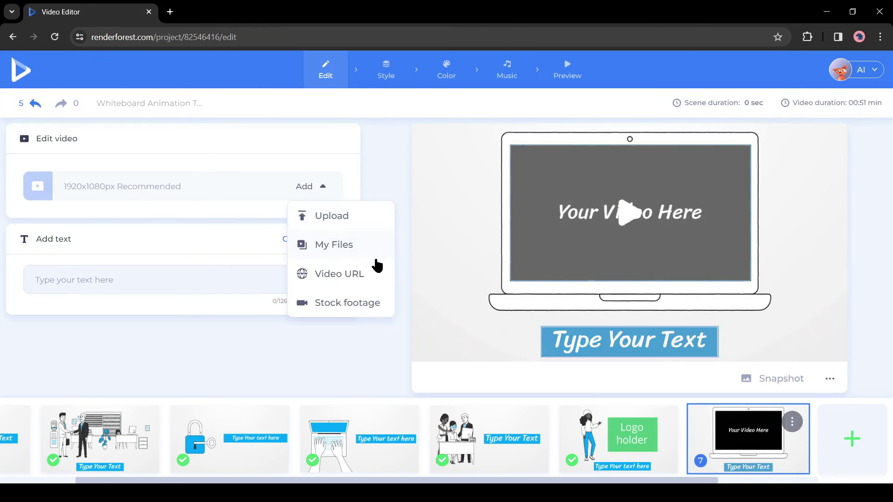
pyautogui.click(356, 307)
# Step: Fill the laptop screen with a trimmed stock clip, then render a 0:57 fast preview
pyautogui.click(704, 424)
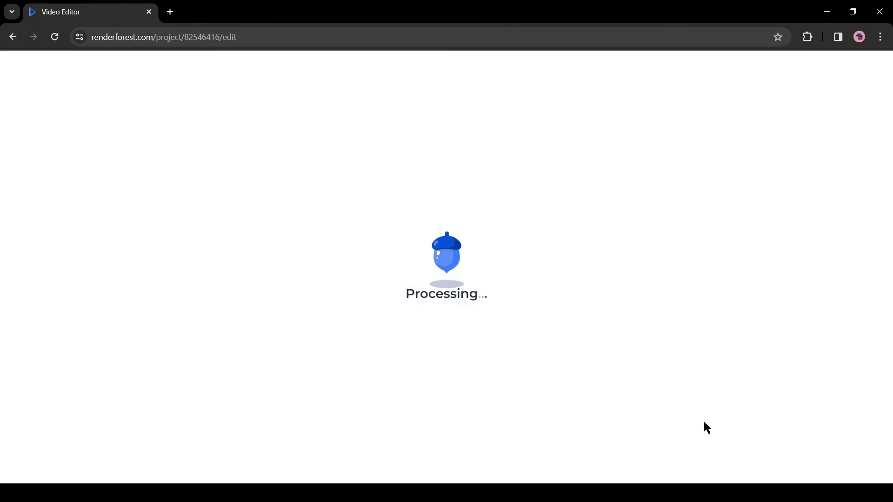
pyautogui.click(470, 472)
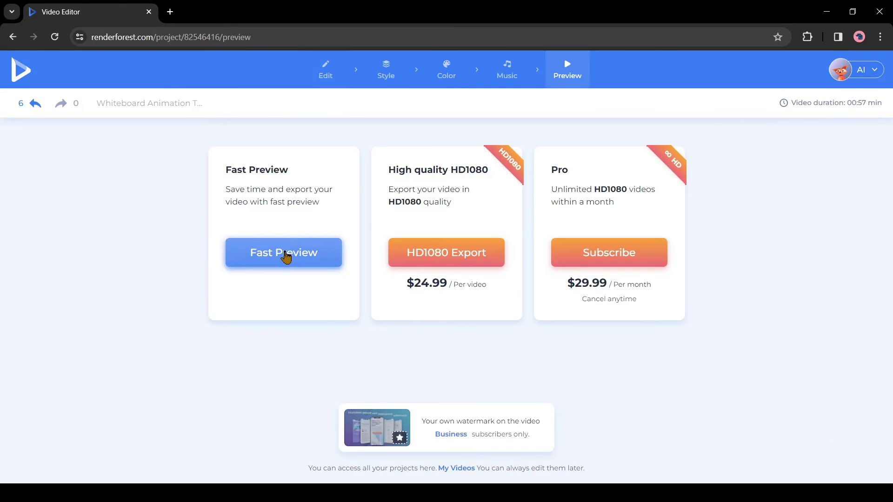
pyautogui.click(288, 255)
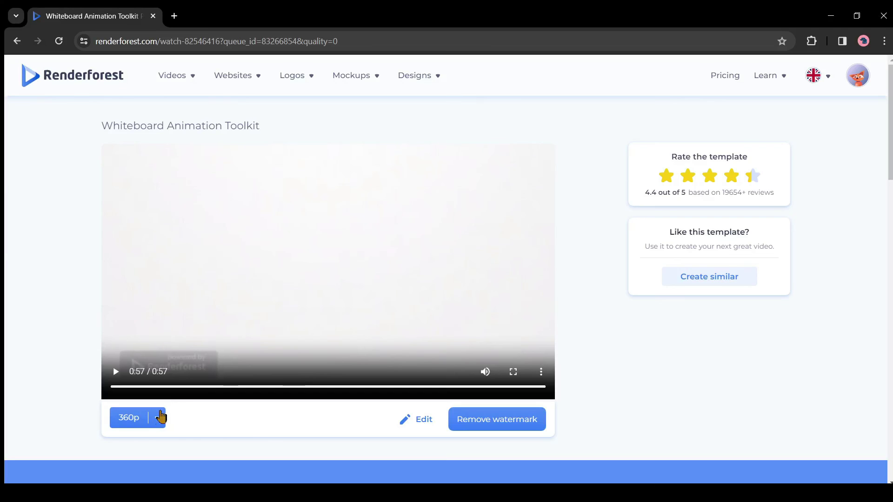
# Step: Show the 360p quality options and the Remove watermark plans (Lite $9.99, Pro $19.99)
pyautogui.click(158, 420)
pyautogui.click(518, 429)
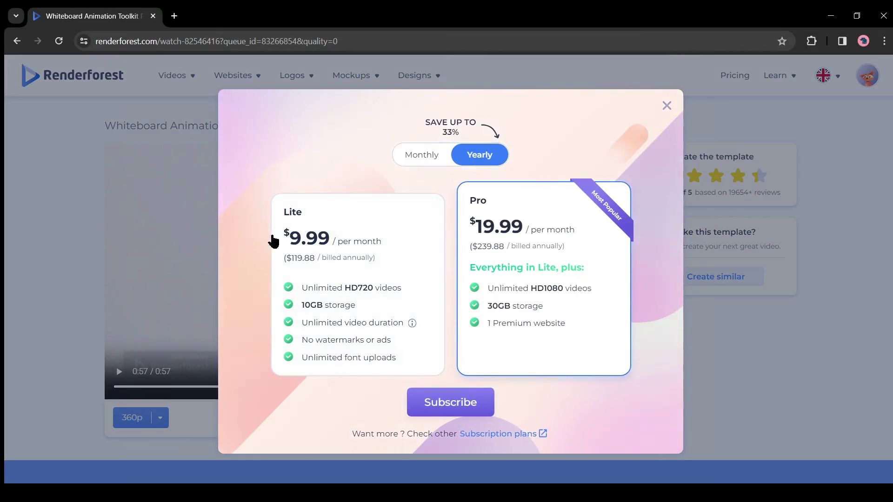